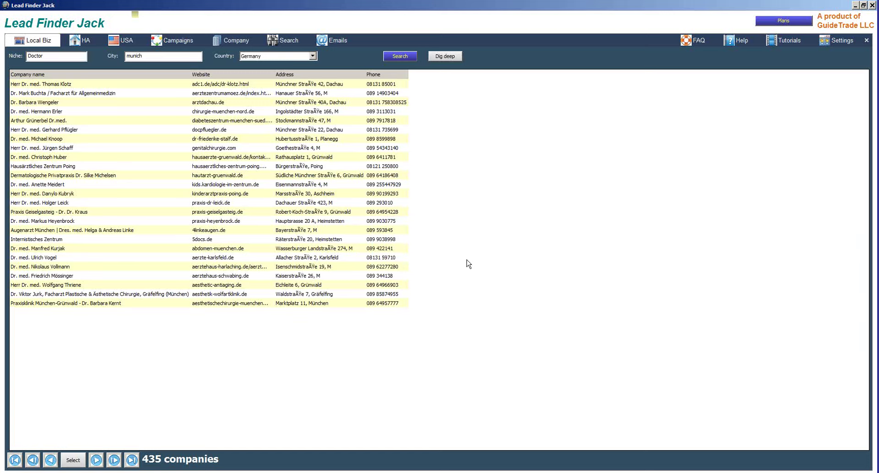
# Run Dig Deep on the Doctor munich campaign's 435 companies, then enable Search mobile.
pyautogui.click(439, 61)
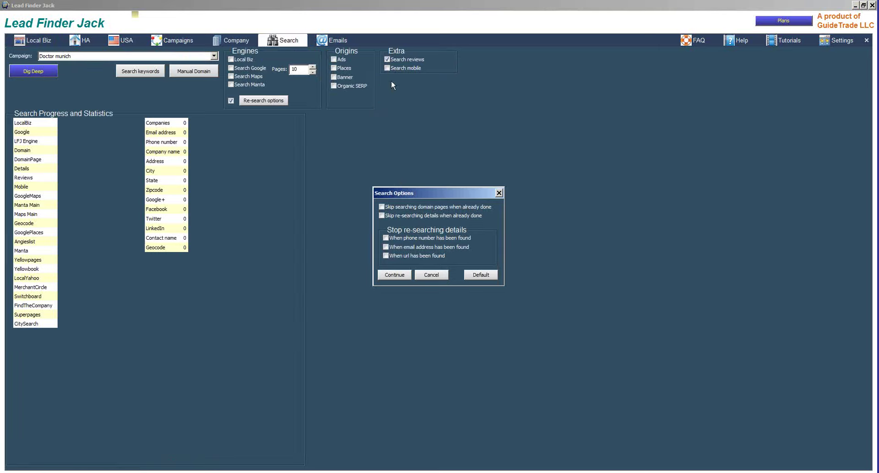
pyautogui.click(431, 275)
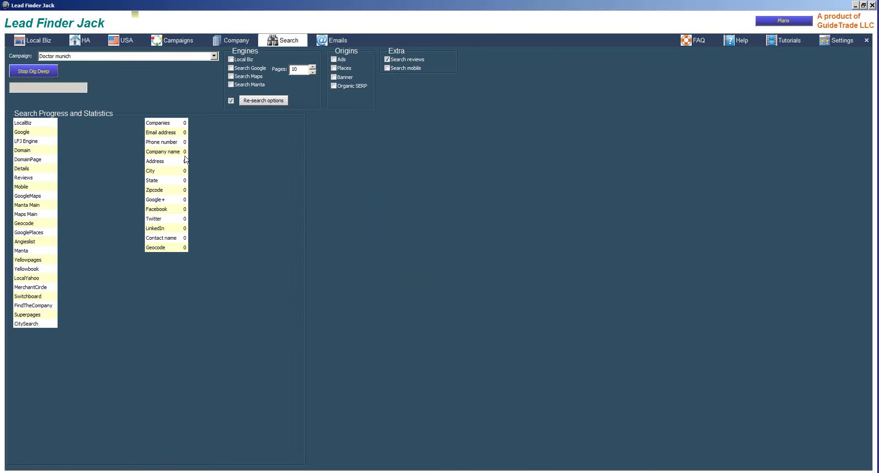
pyautogui.click(28, 71)
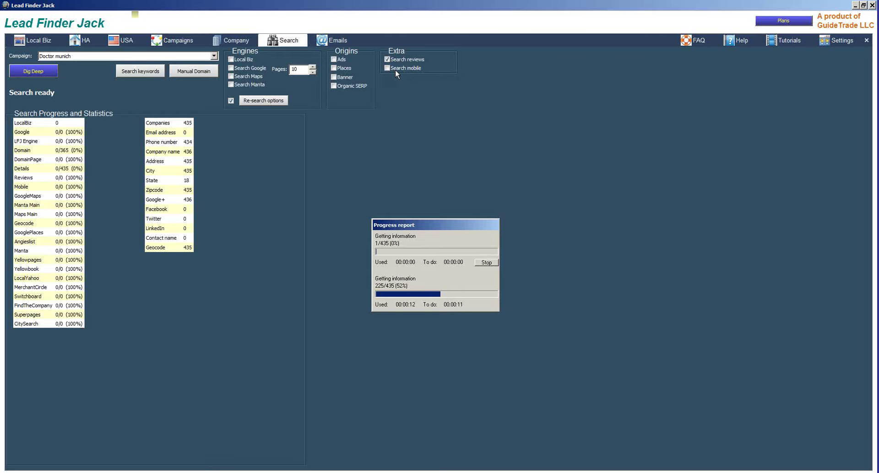
pyautogui.click(395, 70)
# Confirm Search Options to rerun Dig Deep on the Munich doctor leads with mobile checking.
pyautogui.click(393, 276)
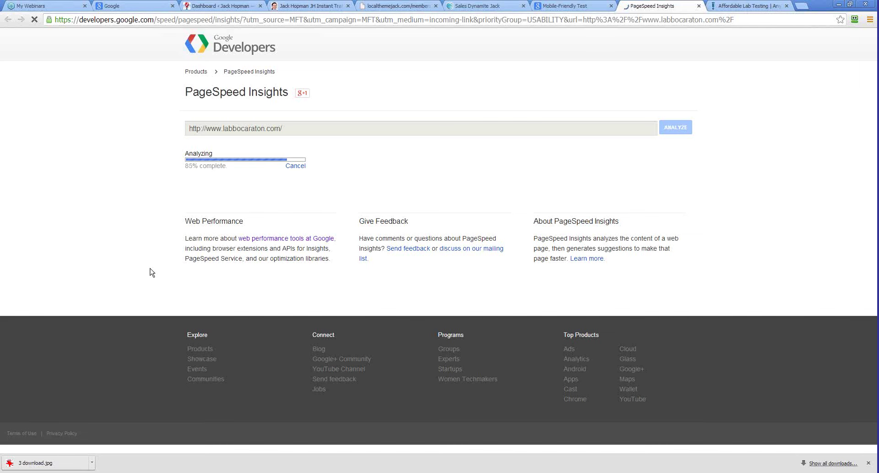
# Read labbocaraton.com's Not mobile-friendly result, then select its 59/100 mobile user experience score.
pyautogui.click(563, 6)
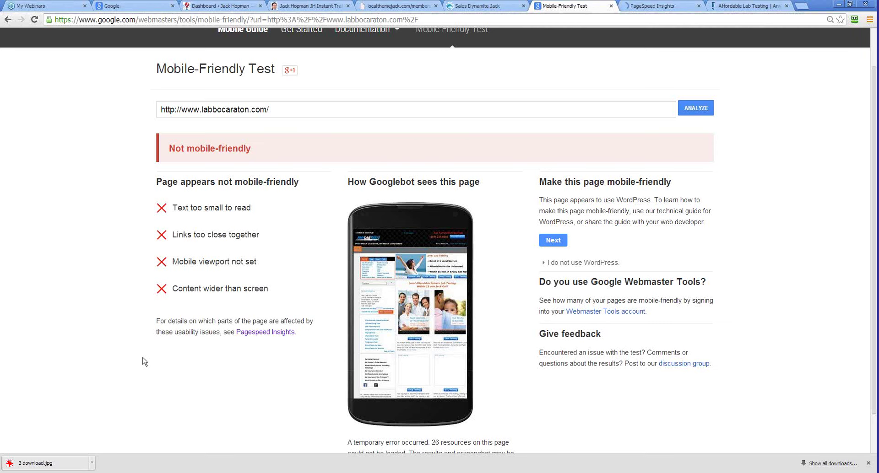
pyautogui.click(662, 9)
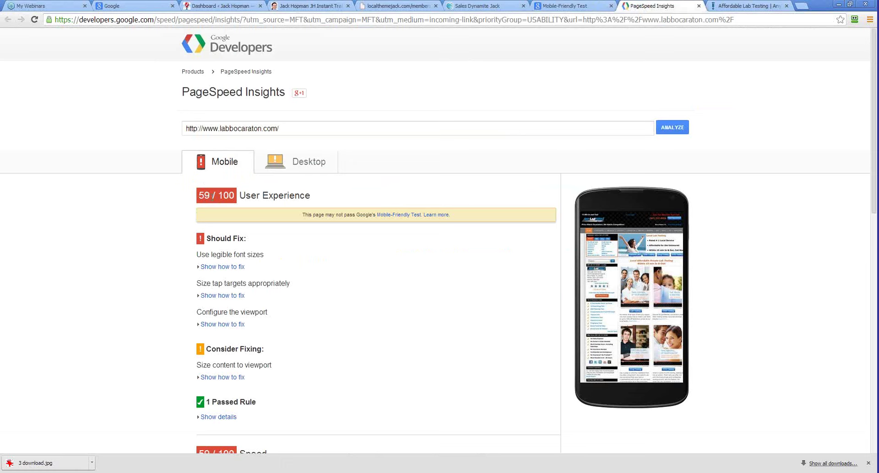
pyautogui.doubleClick(203, 195)
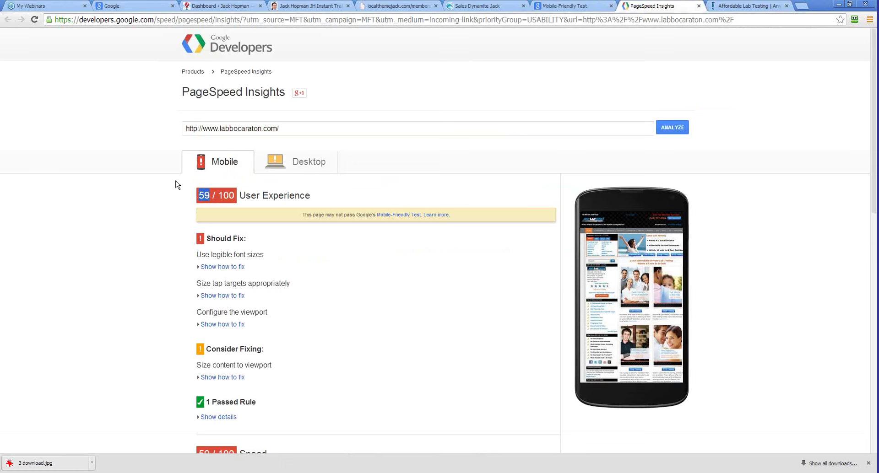
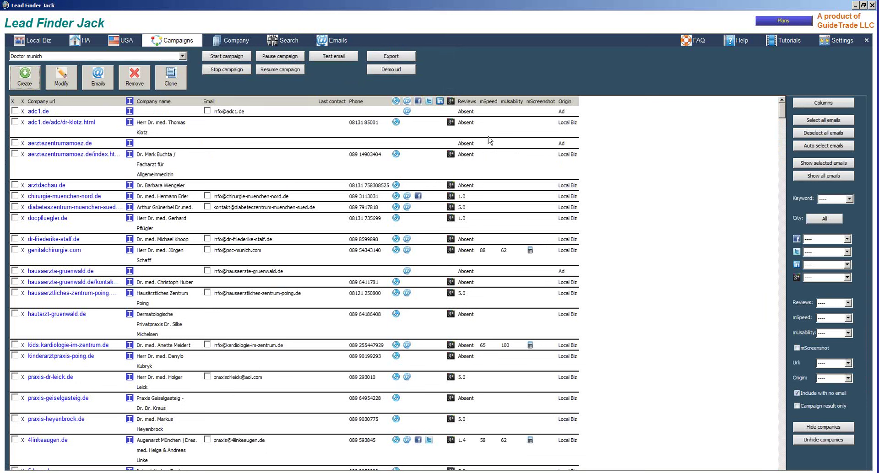
# Open the genitalchirurgie.com mScreenshot from the Doctor munich campaign's company list.
pyautogui.moveTo(489, 105)
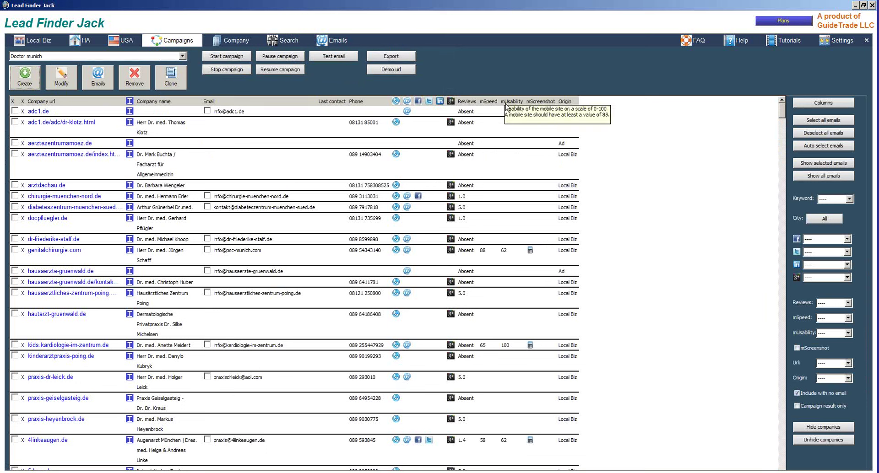
pyautogui.moveTo(538, 108)
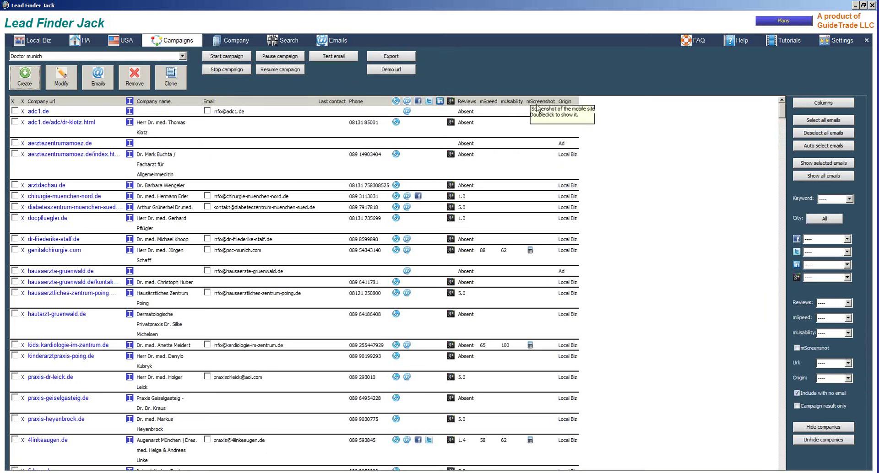
pyautogui.click(530, 252)
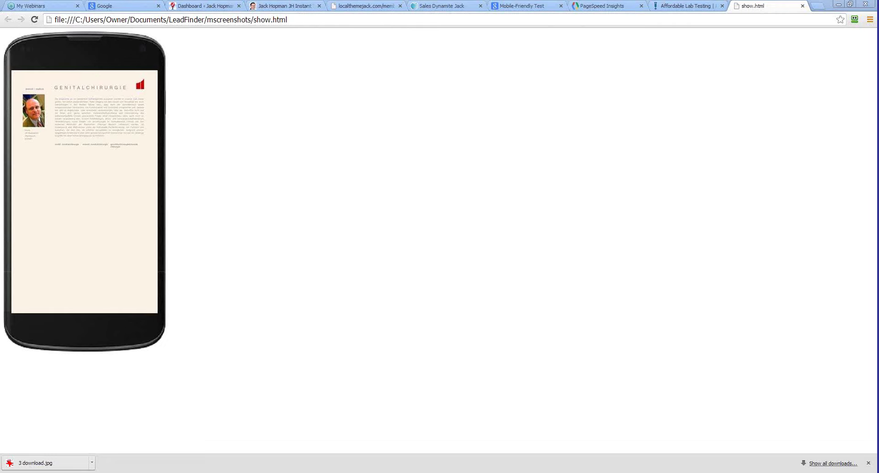
# Leave the genitalchirurgie.com phone-frame preview and return to the Doctor munich company list.
pyautogui.hotkey('alt', 'Tab')
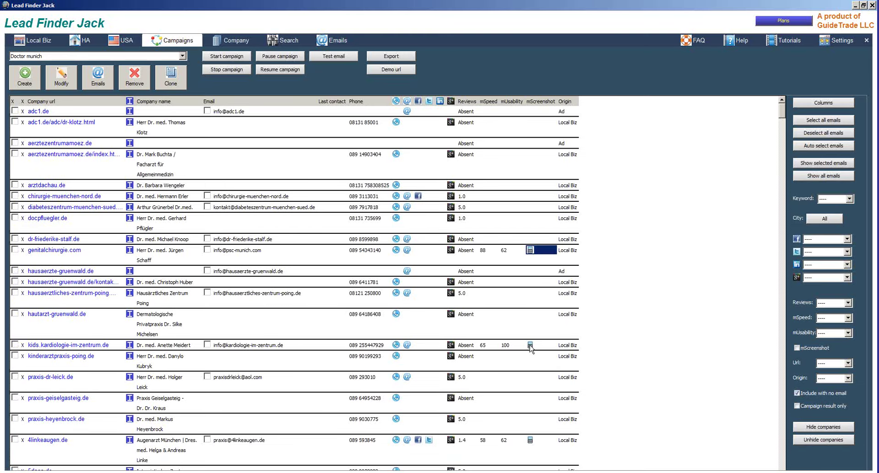
# Scroll down and open the mScreenshot of the 4linkeaugen.de row.
pyautogui.scroll(-1, 521, 337)
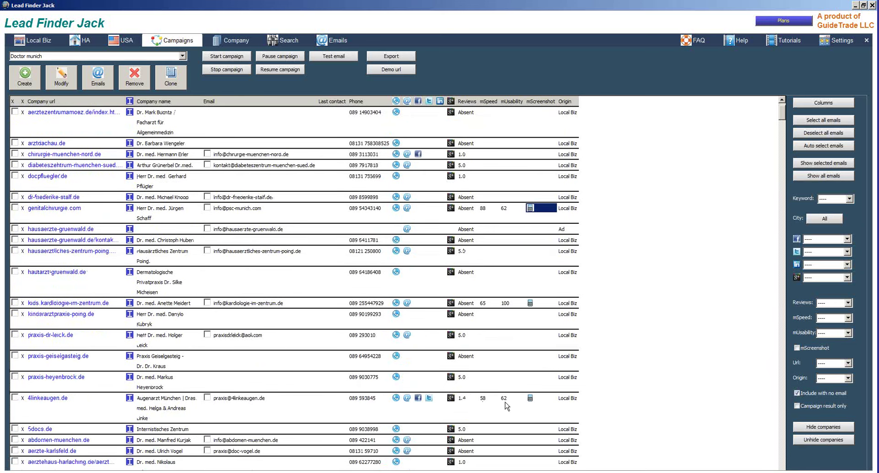
pyautogui.click(530, 399)
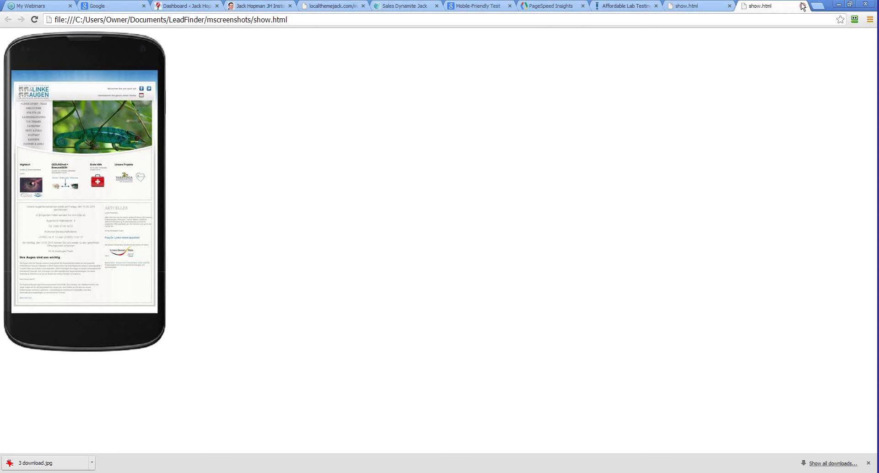
# Close both show.html screenshot tabs and return to the Doctor munich company list.
pyautogui.click(802, 6)
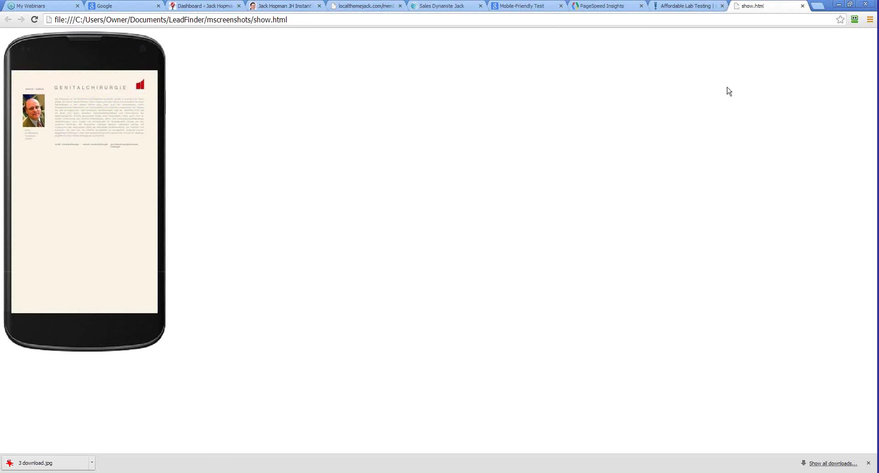
pyautogui.click(803, 6)
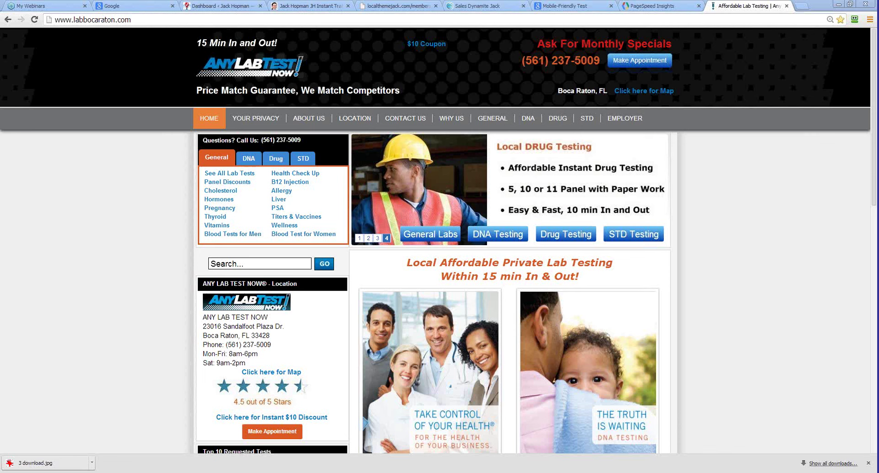
pyautogui.hotkey('alt', 'Tab')
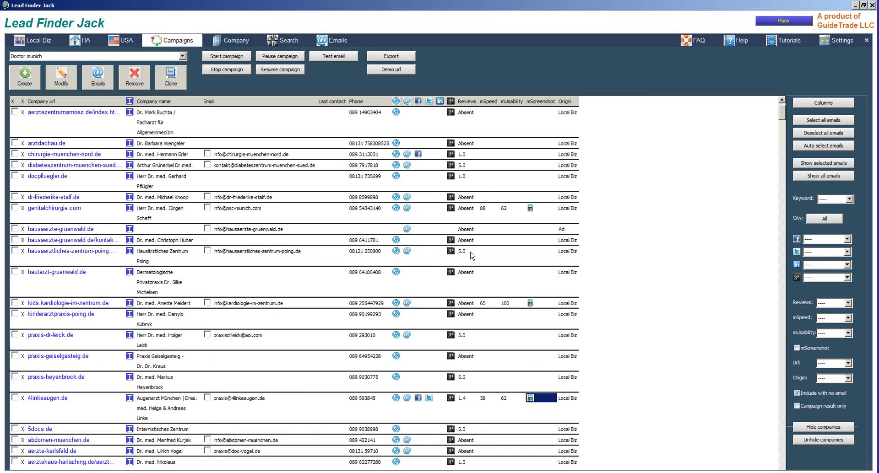
# Remove template '6 - Mobile Prospector Jack (version 1)' and open the Email Template Library.
pyautogui.click(331, 42)
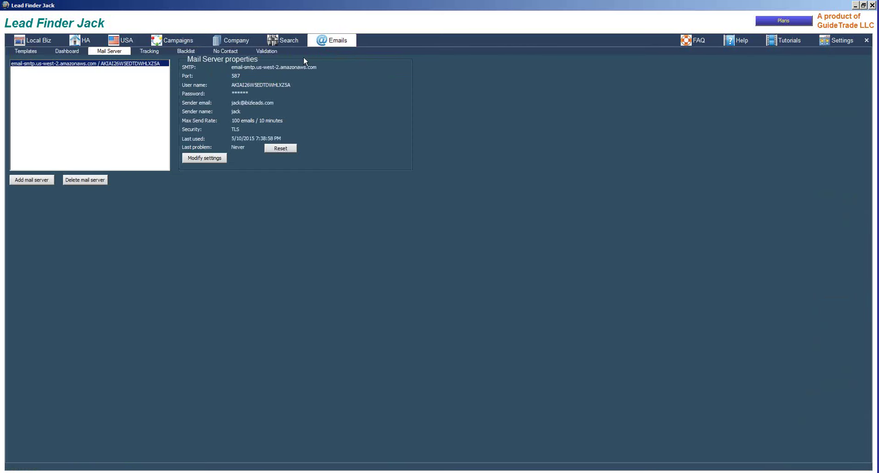
pyautogui.click(26, 51)
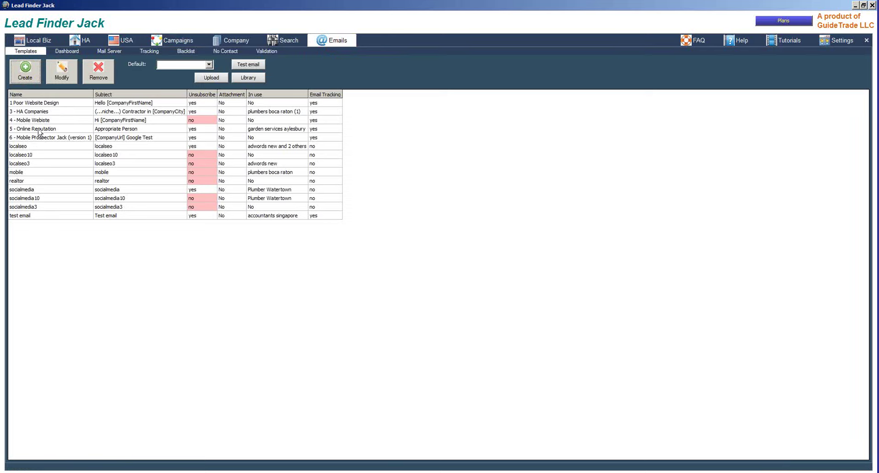
pyautogui.click(41, 138)
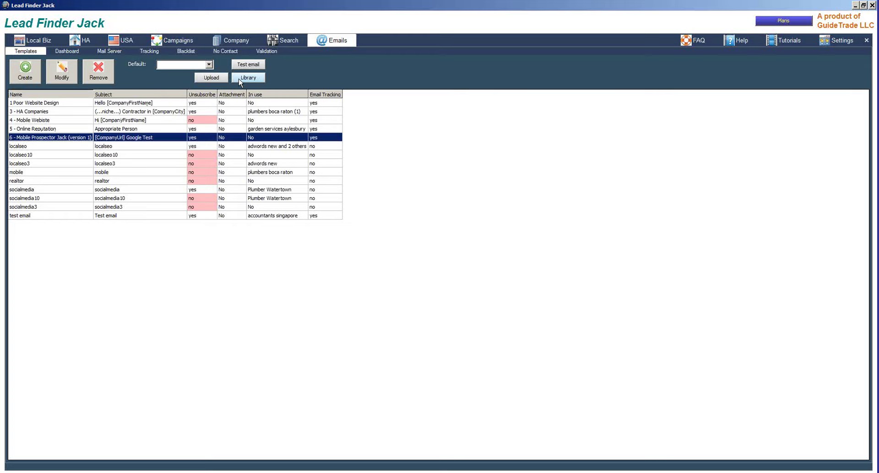
pyautogui.click(104, 80)
pyautogui.click(446, 260)
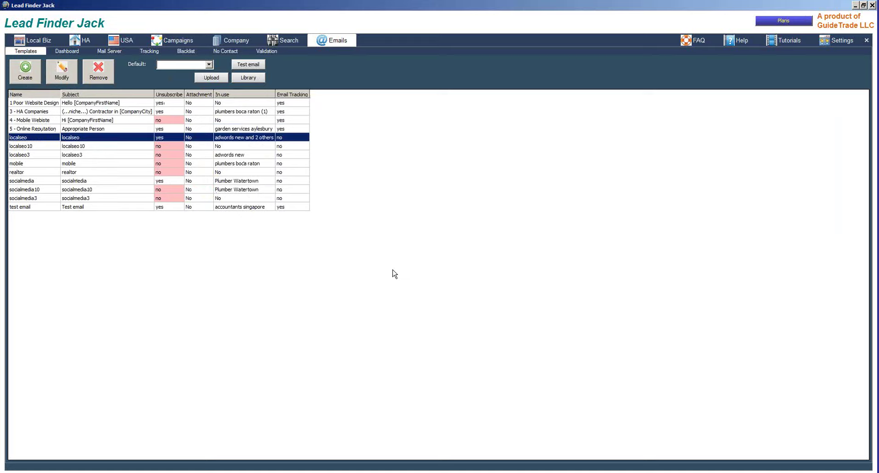
pyautogui.click(254, 77)
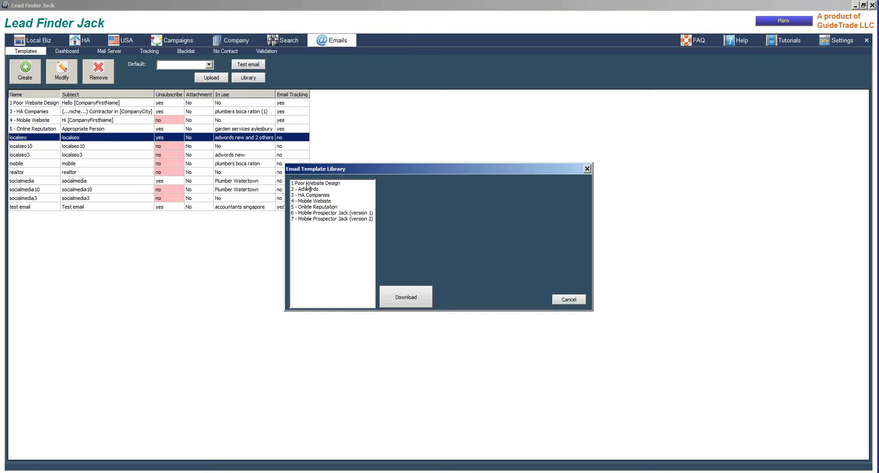
# Download '7 - Mobile Prospector Jack (version 2)' from the library into the template list.
pyautogui.click(319, 221)
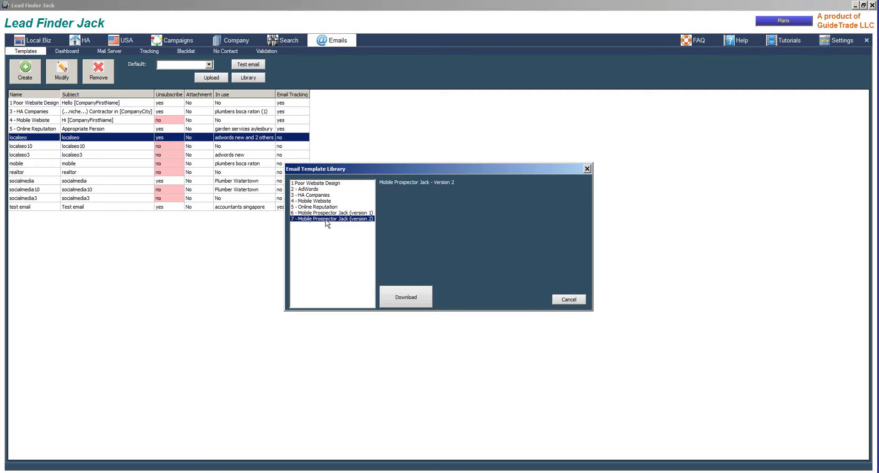
pyautogui.click(411, 302)
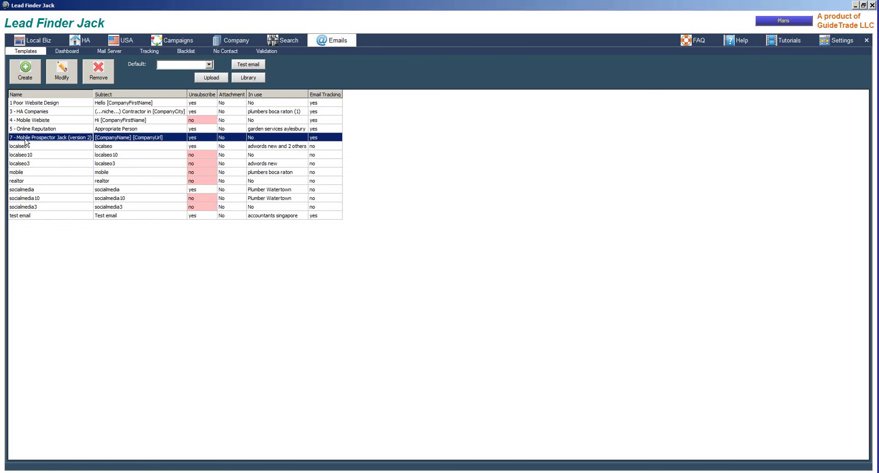
# Edit the version 2 template's phone and name placeholders, then close the editor, discarding the edits.
pyautogui.doubleClick(25, 140)
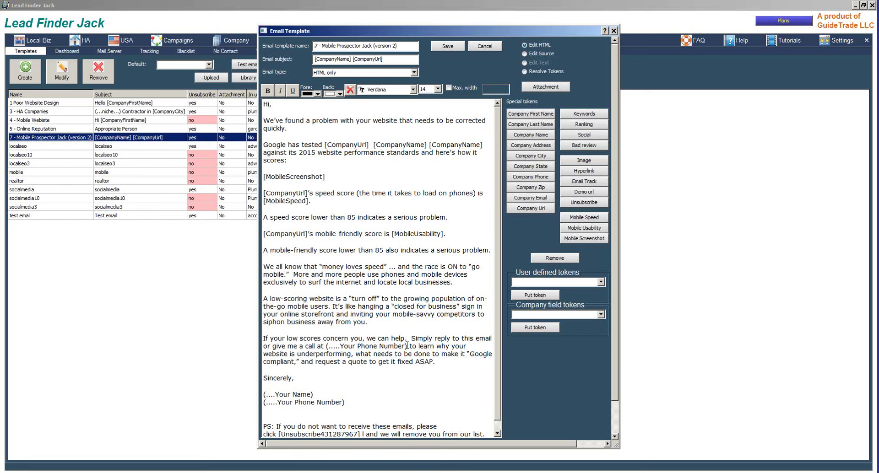
pyautogui.moveTo(404, 346); pyautogui.dragTo(337, 352)
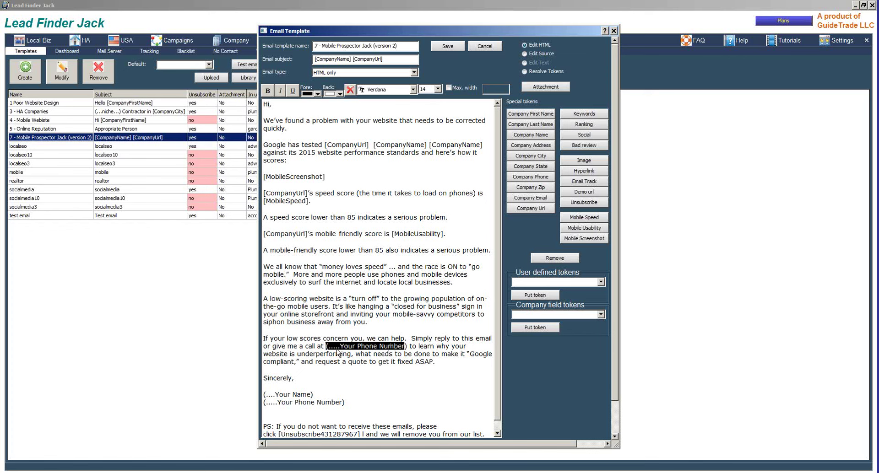
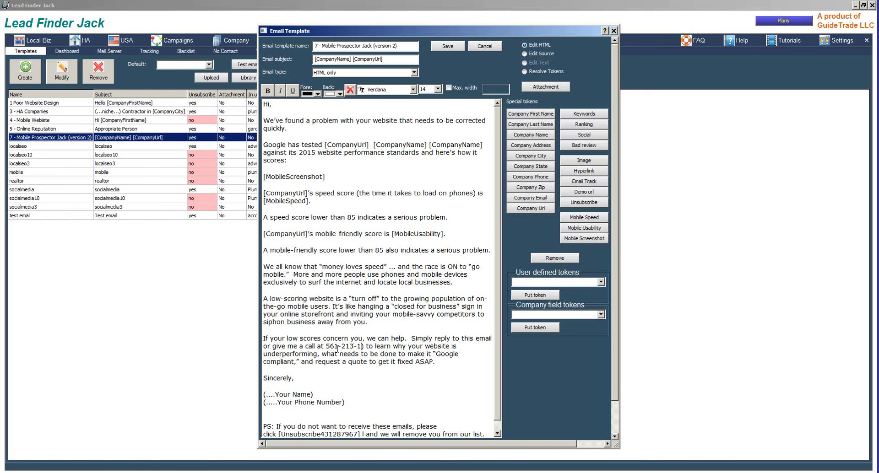
pyautogui.press('Delete')
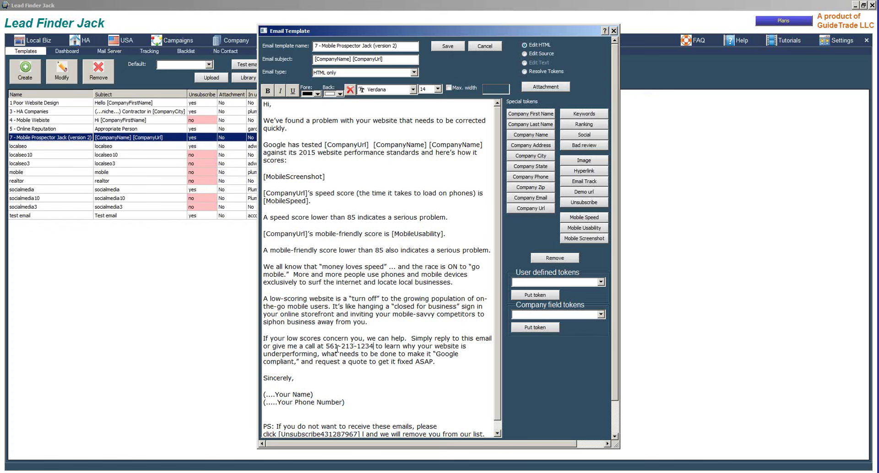
pyautogui.moveTo(318, 394); pyautogui.dragTo(266, 397)
pyautogui.click(265, 402)
pyautogui.write('Jack')
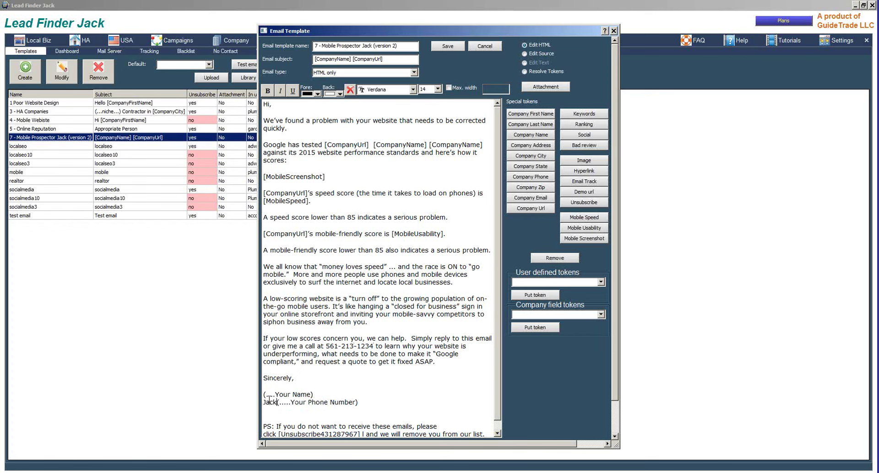
pyautogui.press('BackSpace')
pyautogui.press('BackSpace')
pyautogui.press('BackSpace')
pyautogui.press('BackSpace')
pyautogui.press('BackSpace')
pyautogui.press('BackSpace')
pyautogui.press('BackSpace')
pyautogui.press('BackSpace')
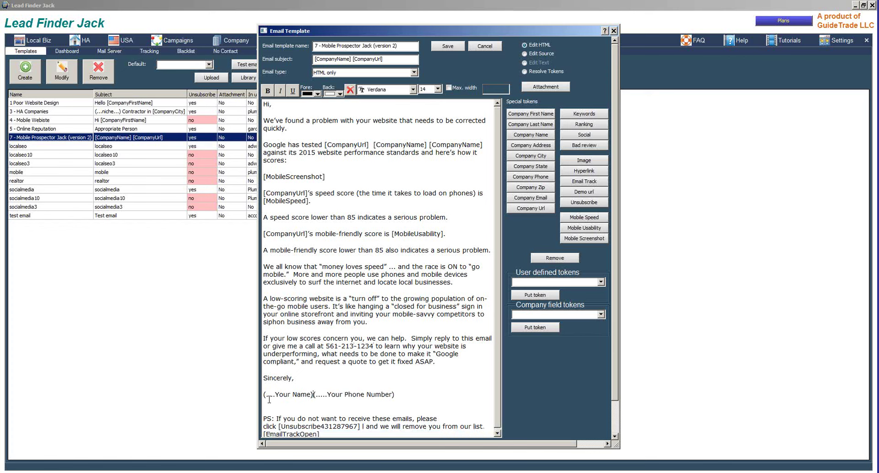
pyautogui.press('BackSpace')
pyautogui.press('BackSpace')
pyautogui.press('BackSpace')
pyautogui.press('BackSpace')
pyautogui.press('BackSpace')
pyautogui.press('BackSpace')
pyautogui.press('BackSpace')
pyautogui.press('BackSpace')
pyautogui.press('BackSpace')
pyautogui.press('BackSpace')
pyautogui.press('BackSpace')
pyautogui.press('BackSpace')
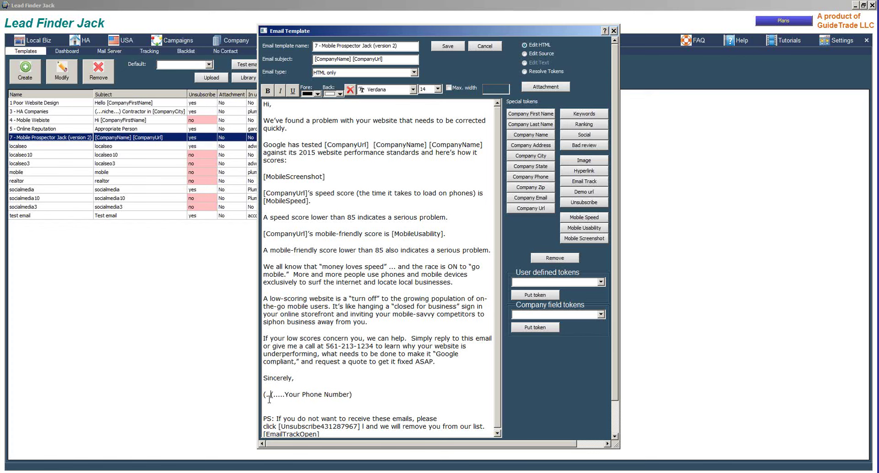
pyautogui.write('Jack Hopman')
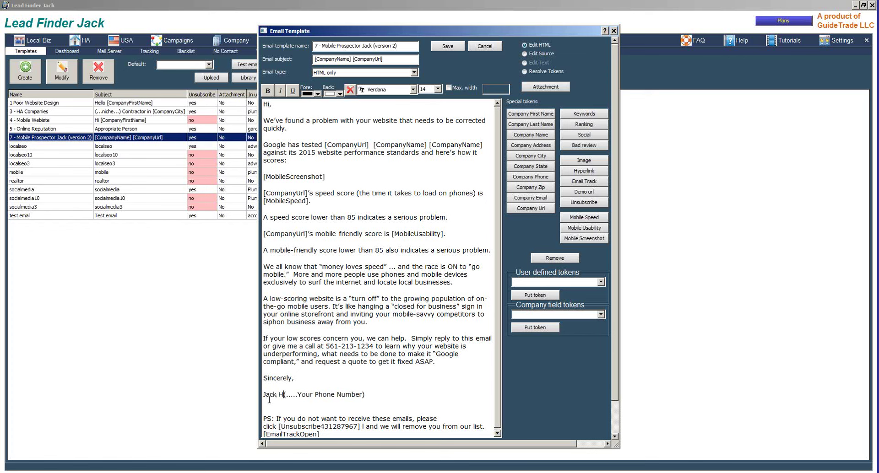
pyautogui.press('Return')
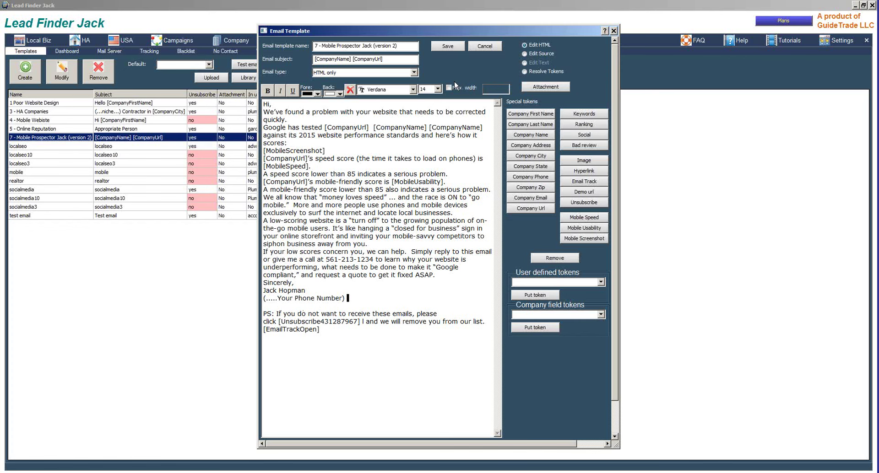
pyautogui.click(463, 45)
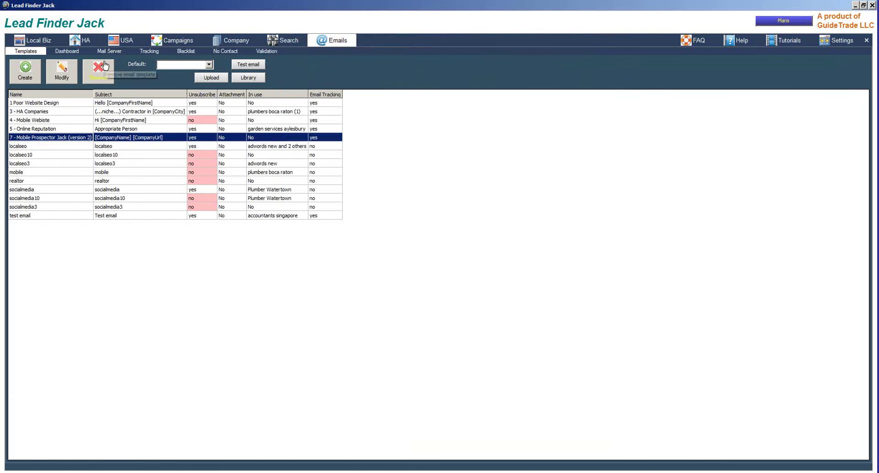
# Reopen the template and replace the name and phone placeholders with the sender's details.
pyautogui.click(60, 75)
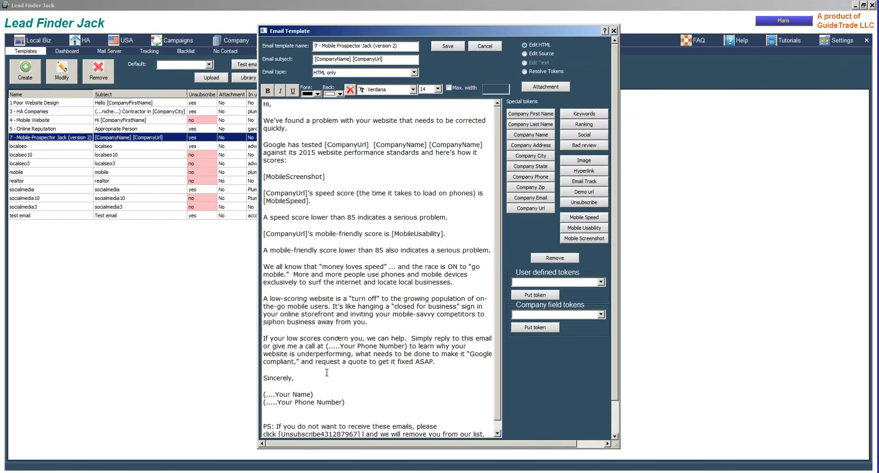
pyautogui.moveTo(319, 391); pyautogui.dragTo(260, 394)
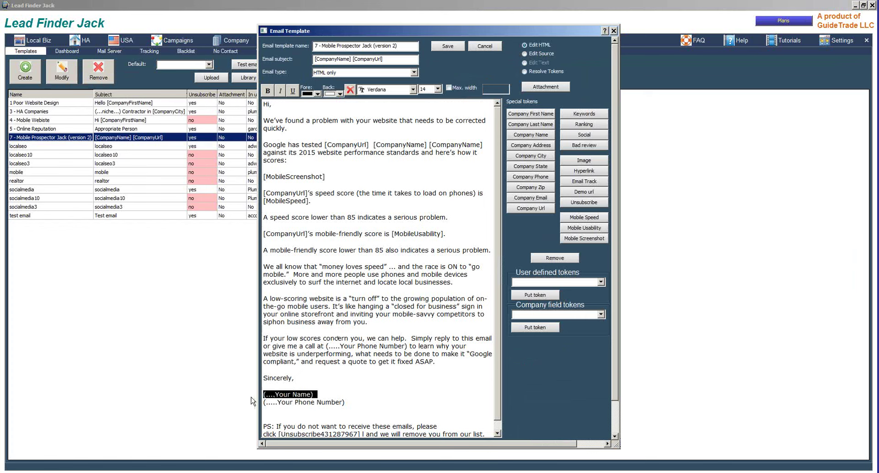
pyautogui.write('Jack Hopman')
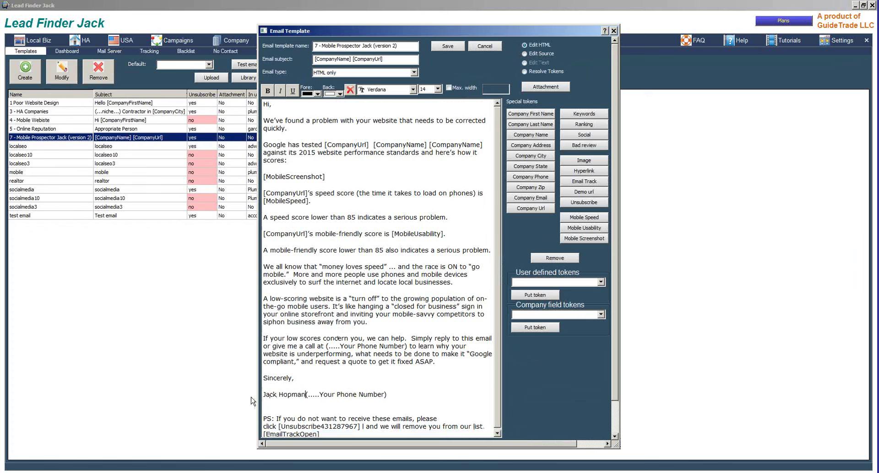
pyautogui.press('Delete')
pyautogui.press('Delete')
pyautogui.press('Delete')
pyautogui.press('Delete')
pyautogui.press('Delete')
pyautogui.press('Delete')
pyautogui.press('Delete')
pyautogui.press('Delete')
pyautogui.press('Delete')
pyautogui.press('Delete')
pyautogui.press('Delete')
pyautogui.press('Delete')
pyautogui.press('Delete')
pyautogui.press('Delete')
pyautogui.press('Delete')
pyautogui.press('Delete')
pyautogui.press('Delete')
pyautogui.press('Delete')
pyautogui.press('Delete')
pyautogui.press('Delete')
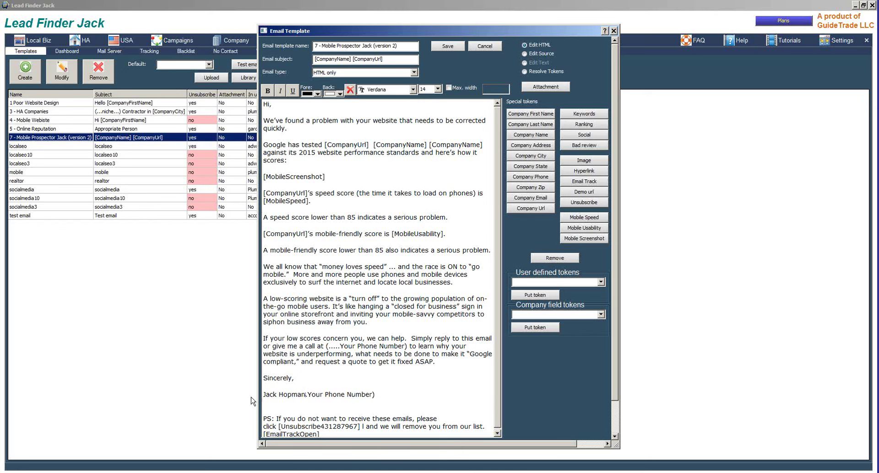
pyautogui.press('Delete')
pyautogui.press('Delete')
pyautogui.press('Delete')
pyautogui.moveTo(407, 347); pyautogui.dragTo(329, 349)
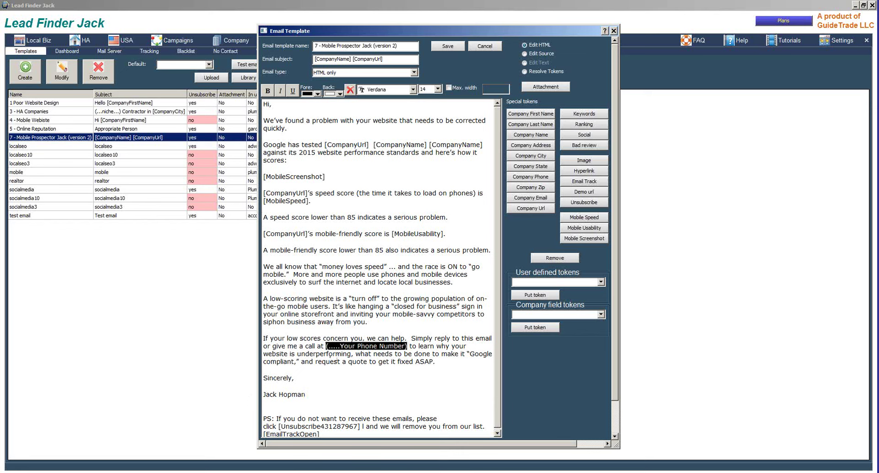
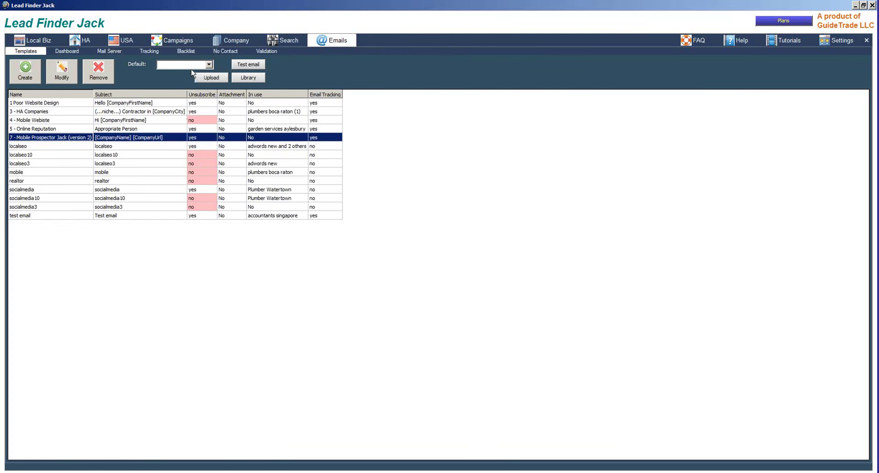
# Add '7 - Mobile Prospector Jack' to the Doctor munich campaign's Emails to send.
pyautogui.click(187, 45)
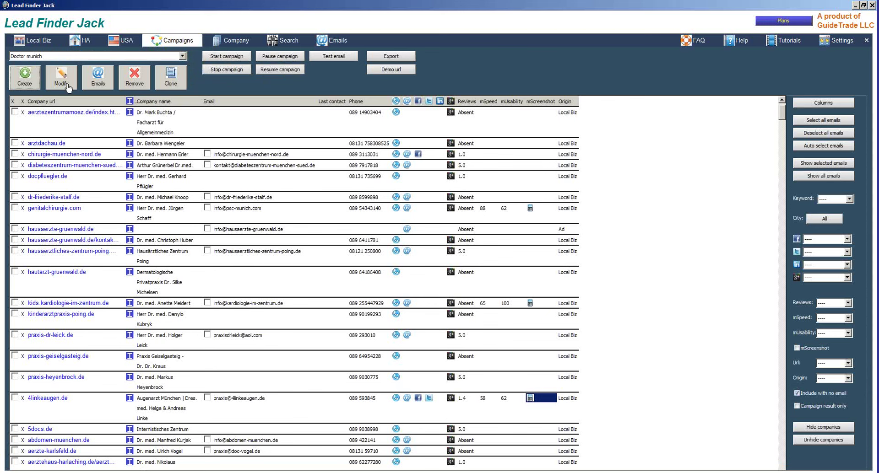
pyautogui.click(98, 81)
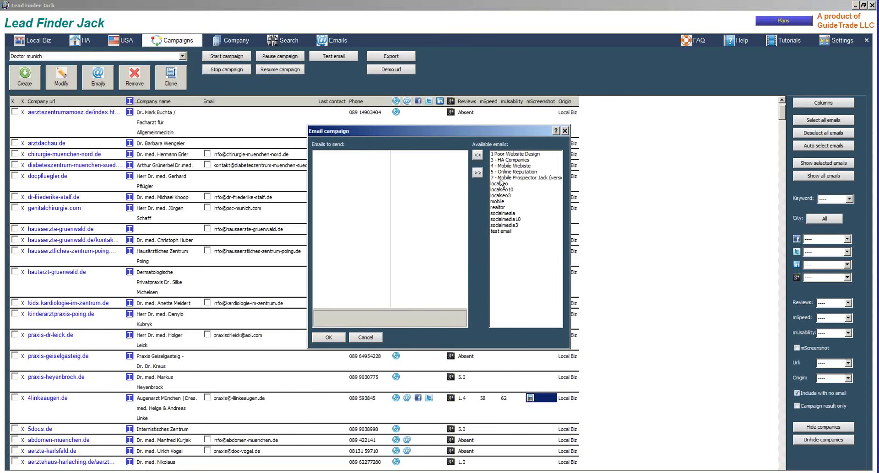
pyautogui.click(522, 178)
pyautogui.click(477, 173)
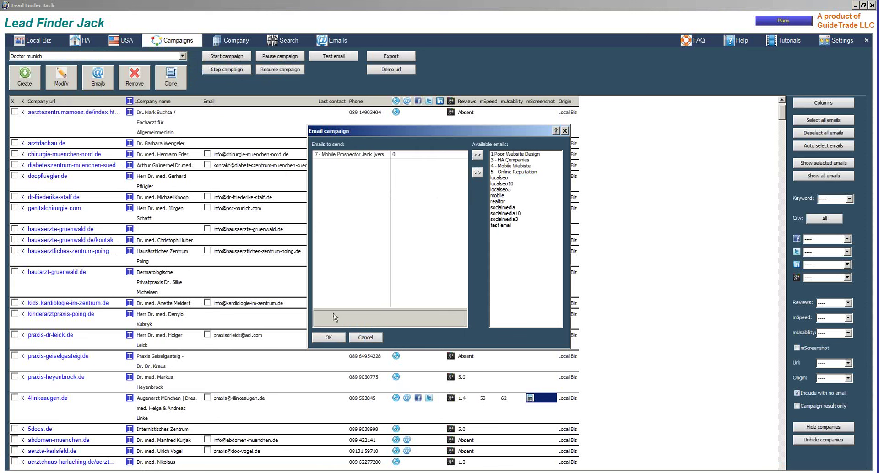
pyautogui.click(330, 339)
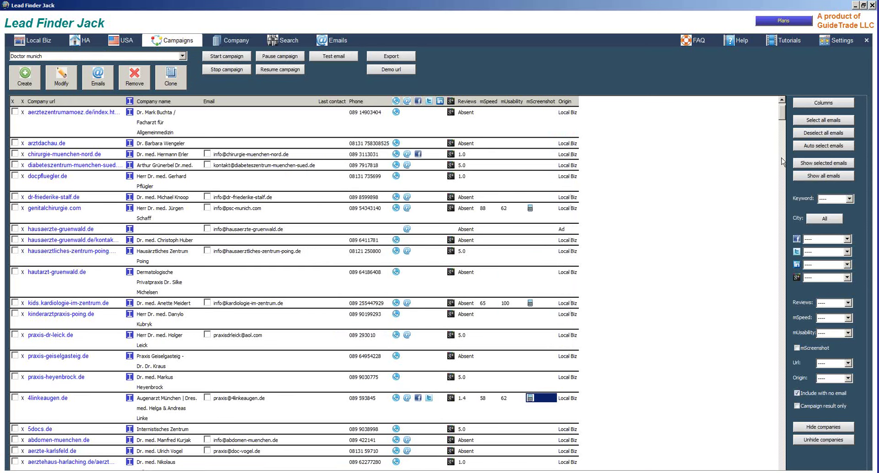
# Select all emails and set the Url filter to Yes.
pyautogui.click(818, 121)
pyautogui.click(835, 364)
pyautogui.click(829, 376)
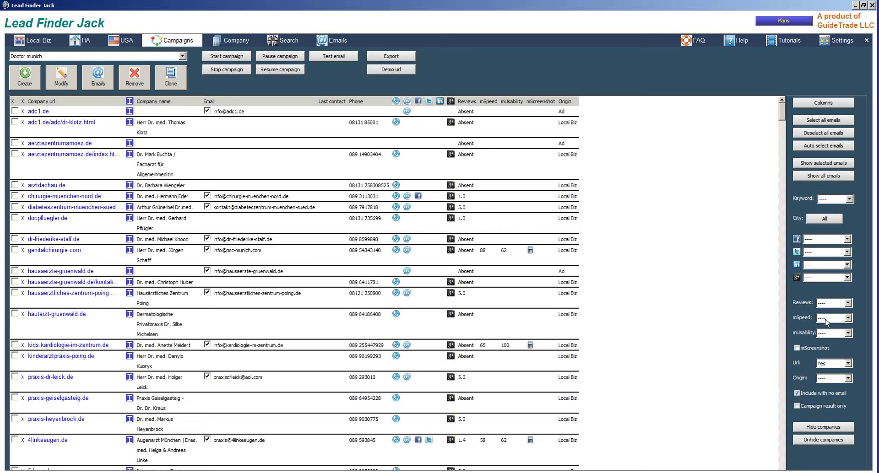
# Set the mUsability filter to <85.
pyautogui.click(825, 336)
pyautogui.click(826, 365)
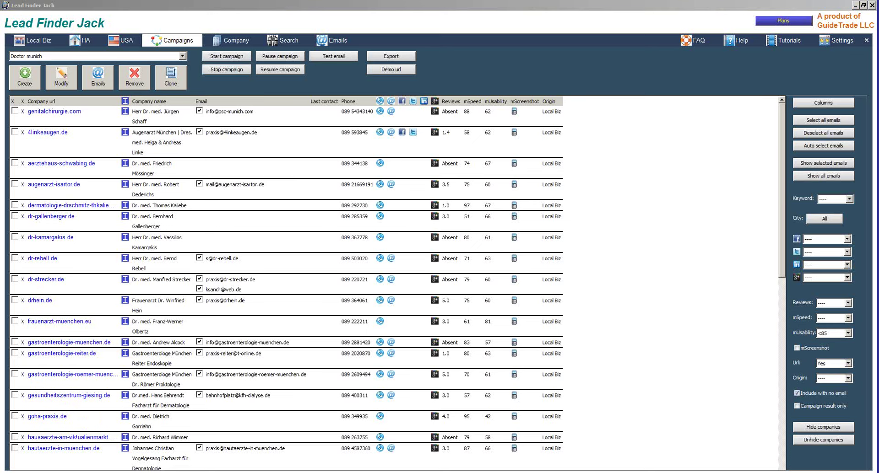
pyautogui.hotkey('alt', 'Tab')
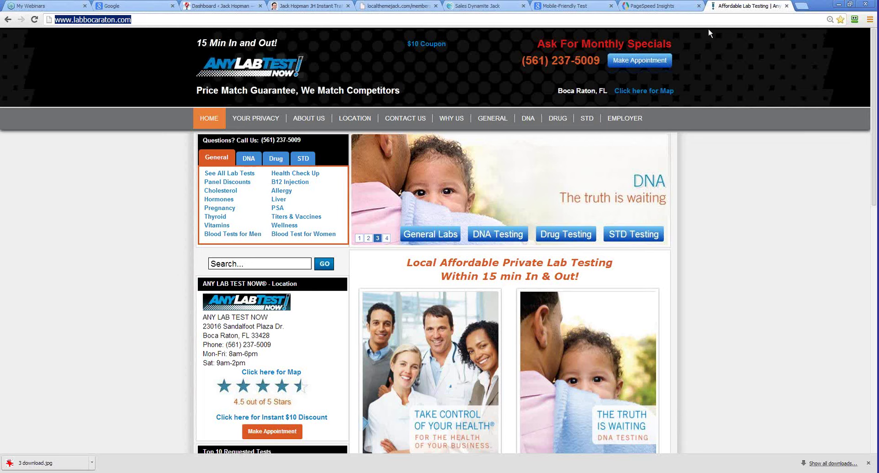
pyautogui.hotkey('ctrl', 't')
pyautogui.write('salesdynamitejack.com')
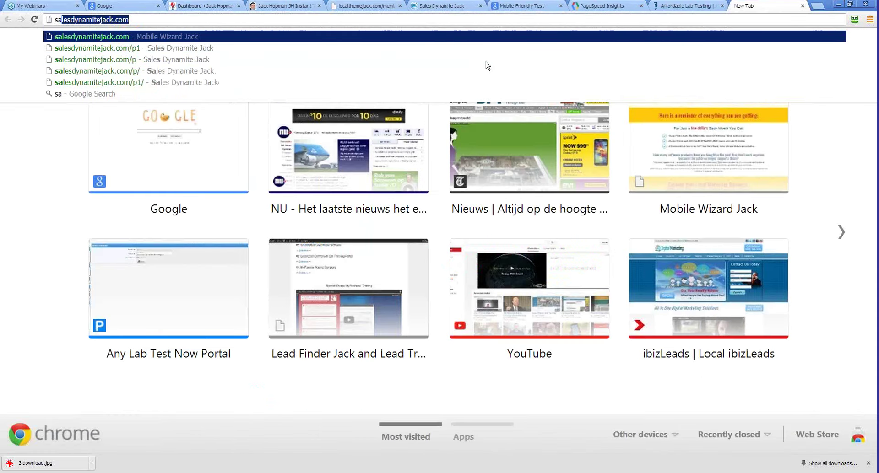
pyautogui.click(149, 60)
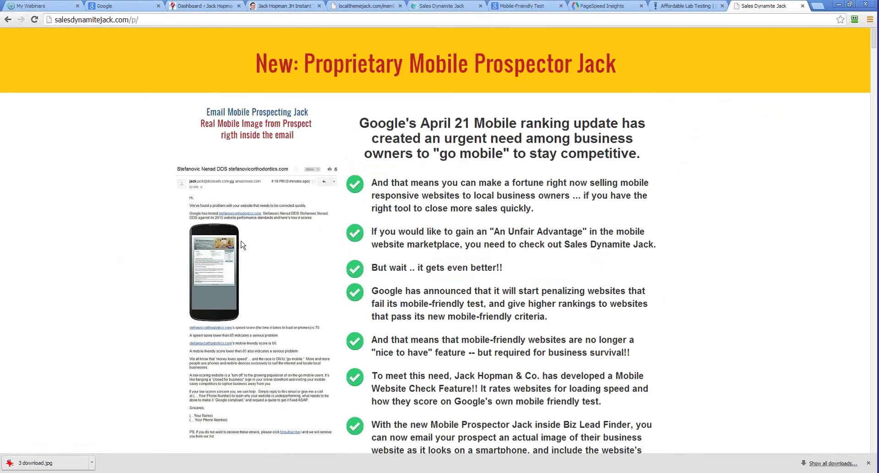
pyautogui.click(83, 21)
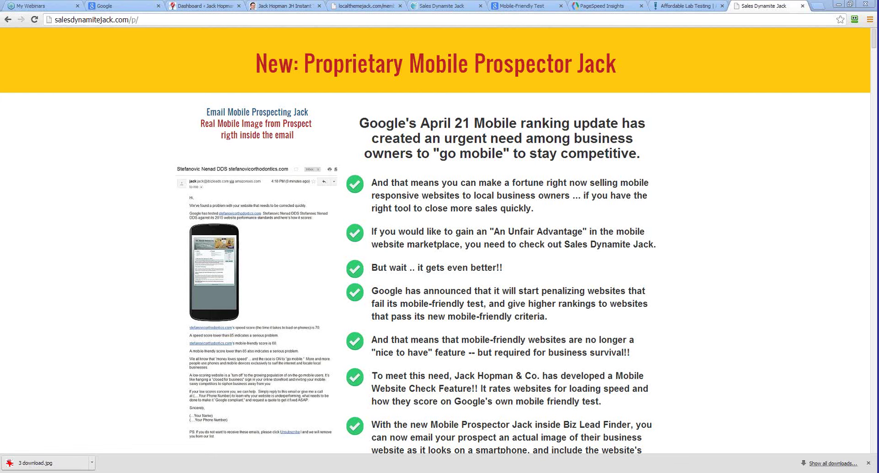
pyautogui.hotkey('alt', 'Tab')
pyautogui.click(325, 42)
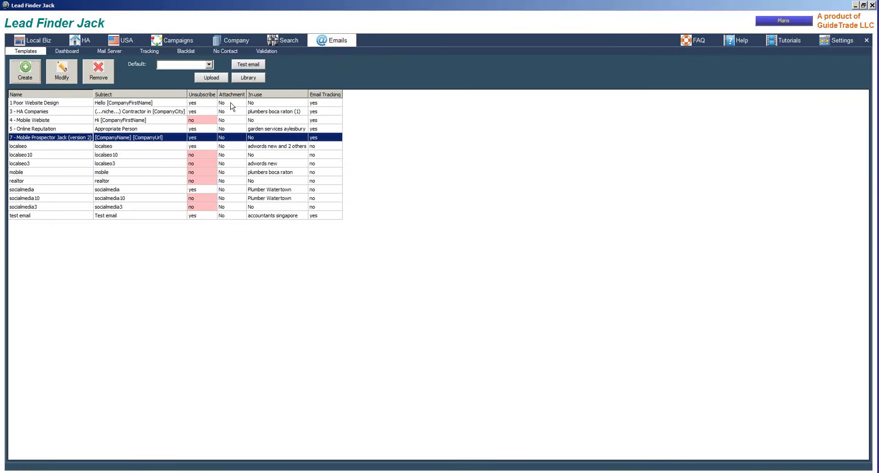
# Open '7 - Mobile Prospector Jack (version 2)' for editing and select its [MobileScreenshot] token.
pyautogui.click(52, 79)
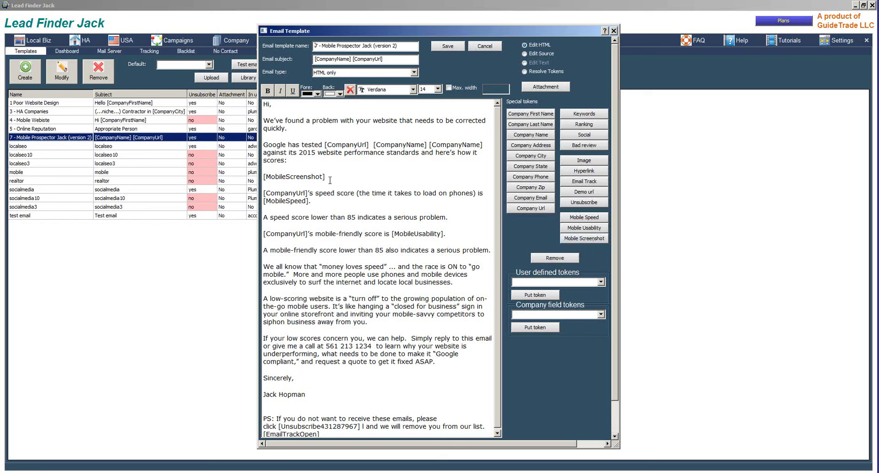
pyautogui.moveTo(339, 178); pyautogui.dragTo(263, 176)
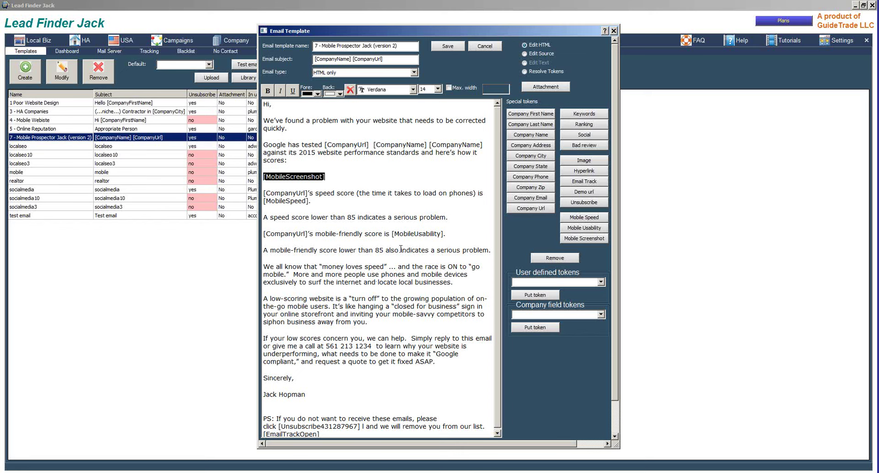
pyautogui.moveTo(317, 200); pyautogui.dragTo(263, 205)
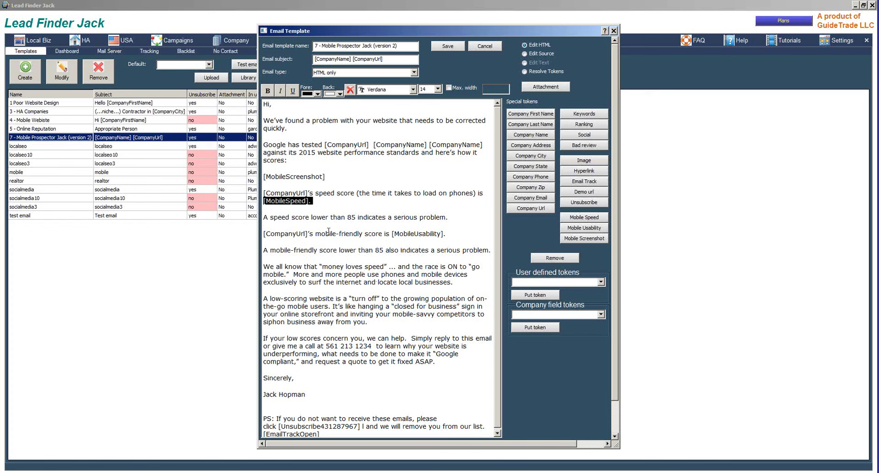
pyautogui.moveTo(326, 176); pyautogui.dragTo(264, 178)
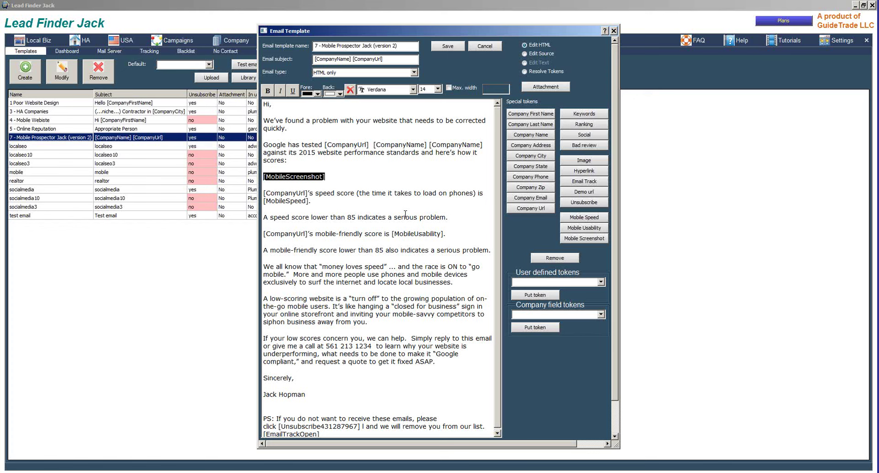
# Move focus away from the Email Template editor.
pyautogui.click(109, 472)
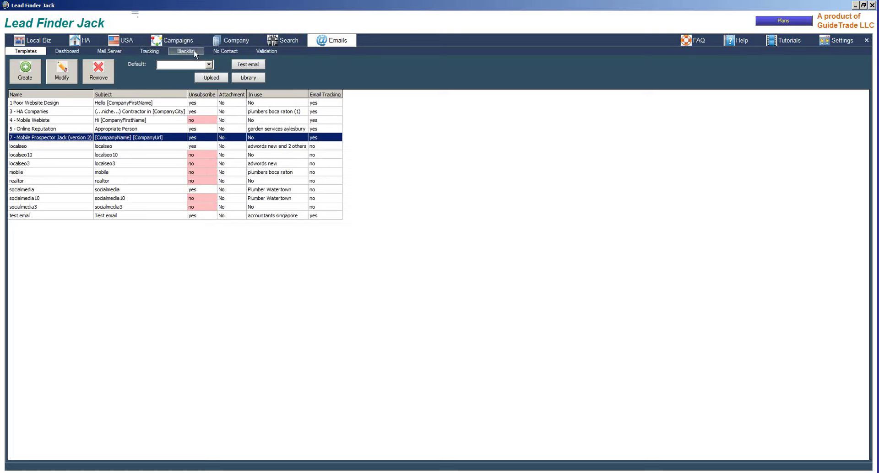
# Start a new mail server in Email Settings with Amazon selected as the provider.
pyautogui.click(109, 51)
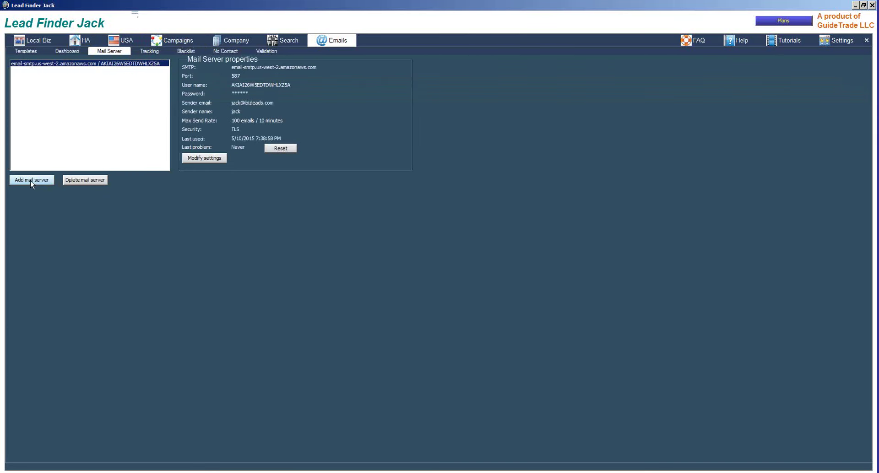
pyautogui.click(31, 180)
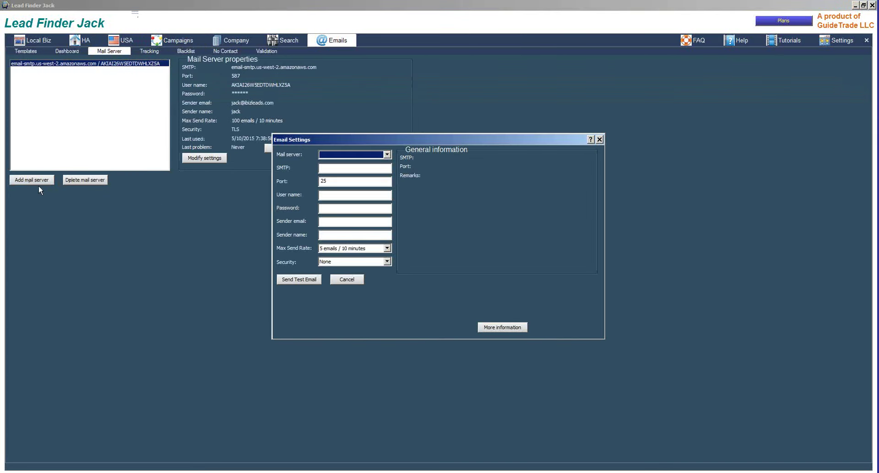
pyautogui.click(336, 155)
pyautogui.click(329, 169)
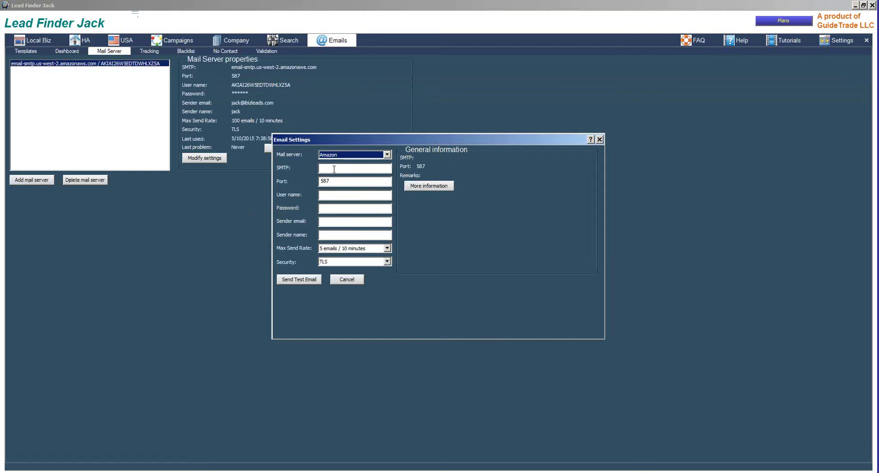
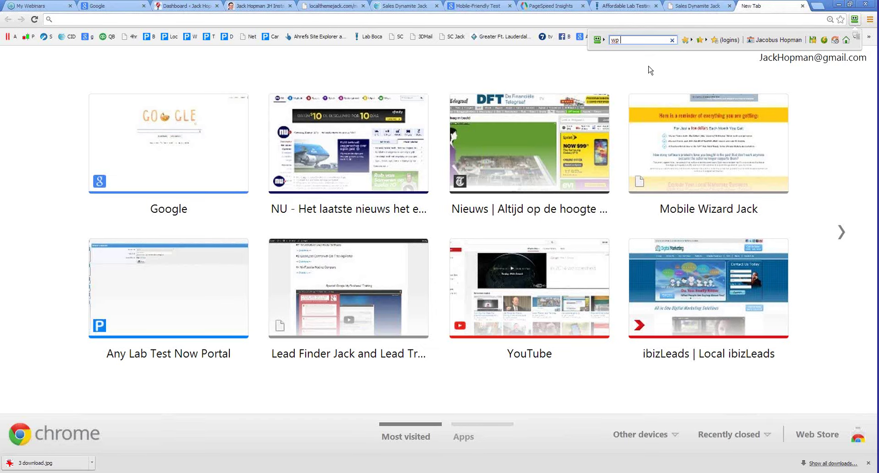
# Open the Webinar Demo site's WordPress dashboard from the filtered wp logins.
pyautogui.press('Return')
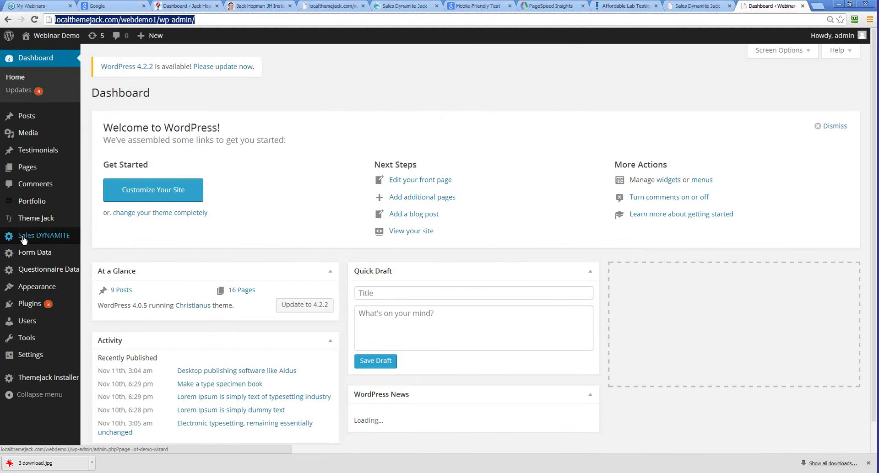
# Open Theme Jack Settings, switch to the Local Theme Jack members tab, and start a blank tab.
pyautogui.moveTo(21, 218)
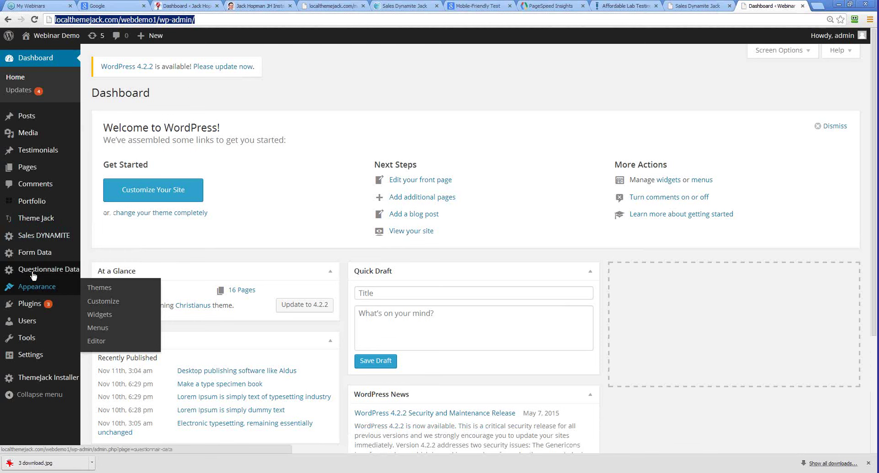
pyautogui.click(99, 234)
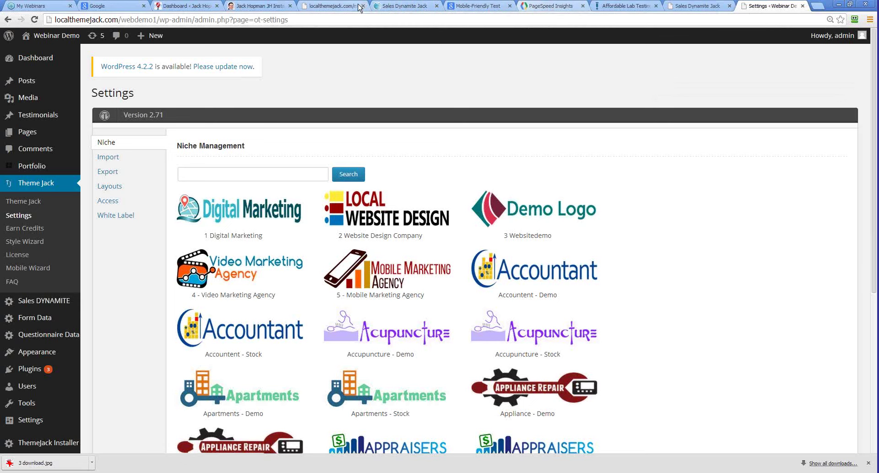
pyautogui.click(332, 6)
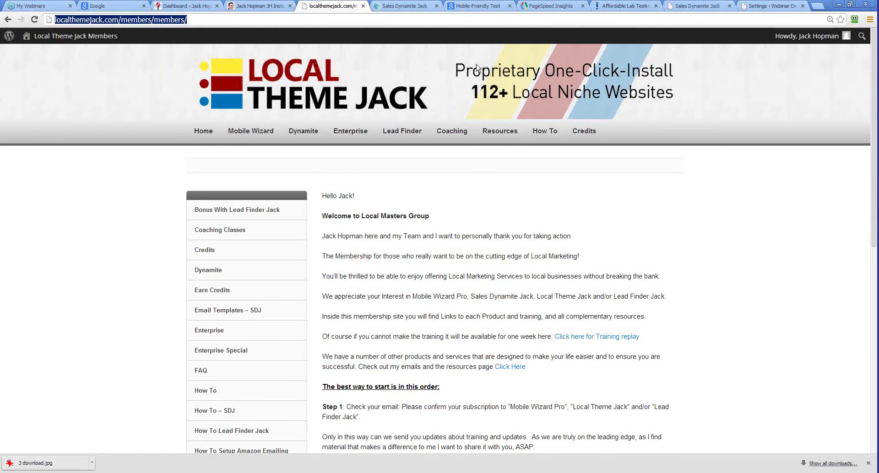
pyautogui.hotkey('ctrl', 't')
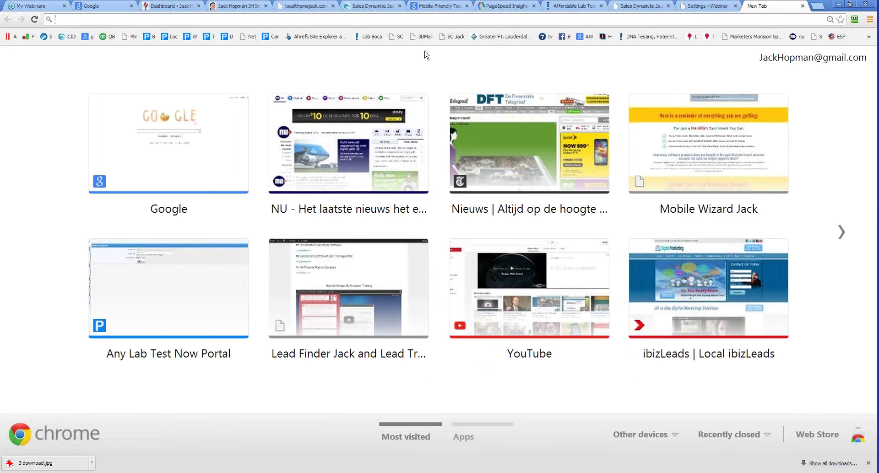
# Load the ibizleads.com Digital Marketing site in the new tab via the 'ibiz' suggestion.
pyautogui.write('ibizleads.com')
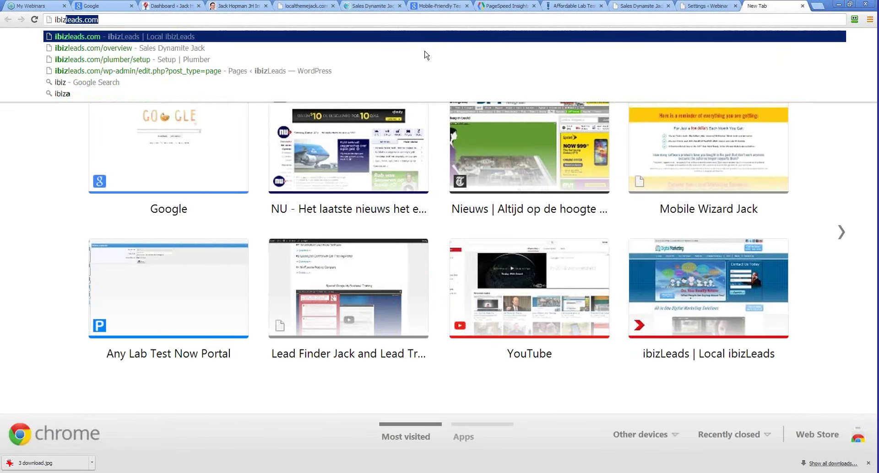
pyautogui.press('Return')
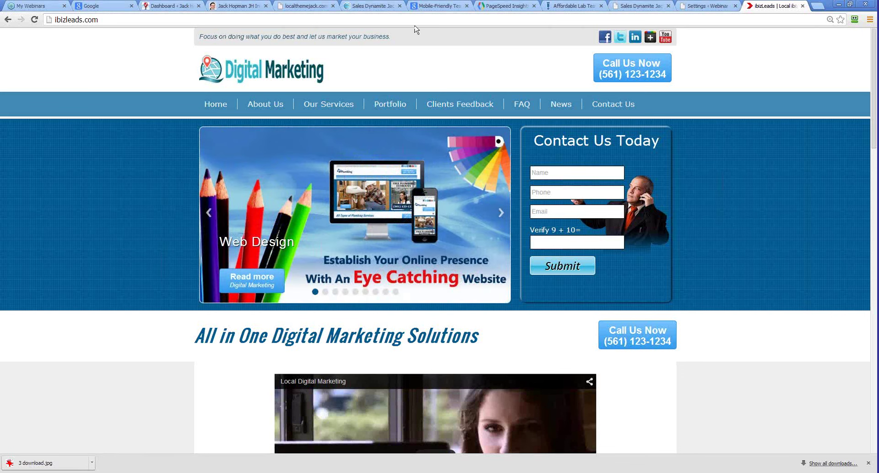
# Cycle through the open tabs, ending on the Sales Dynamite Jack sales page.
pyautogui.click(371, 9)
pyautogui.click(297, 8)
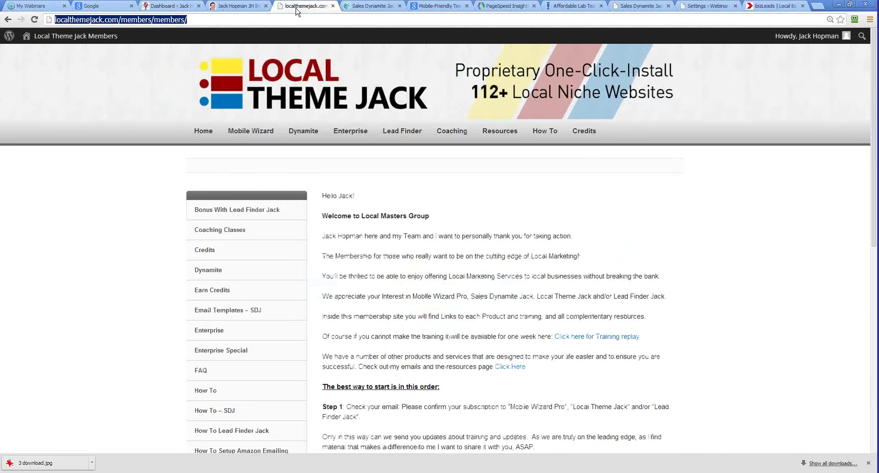
pyautogui.click(235, 8)
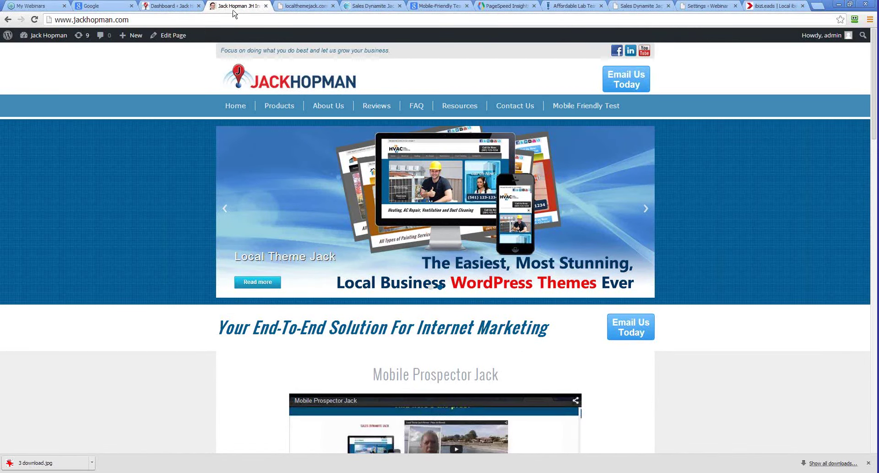
pyautogui.click(177, 7)
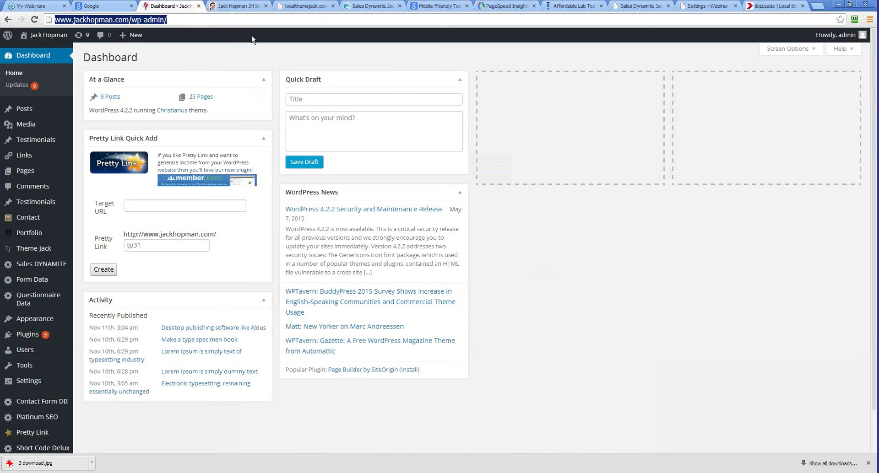
pyautogui.click(637, 7)
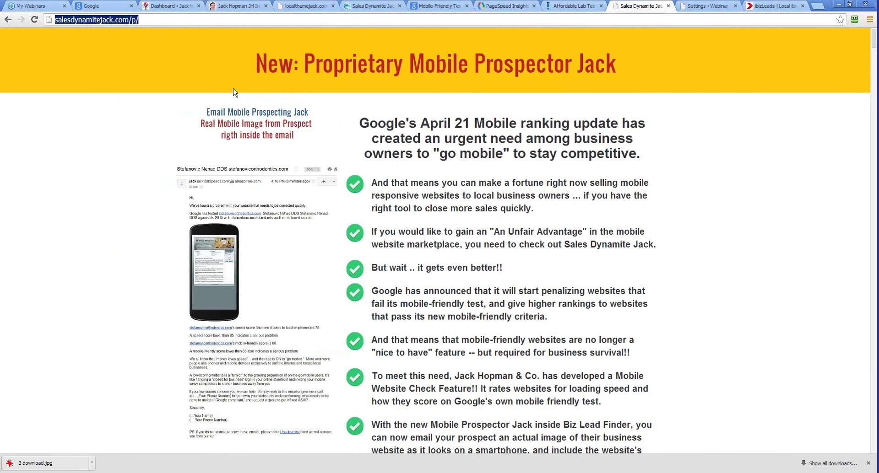
# Select the sales page's full web address in the address bar.
pyautogui.click(95, 305)
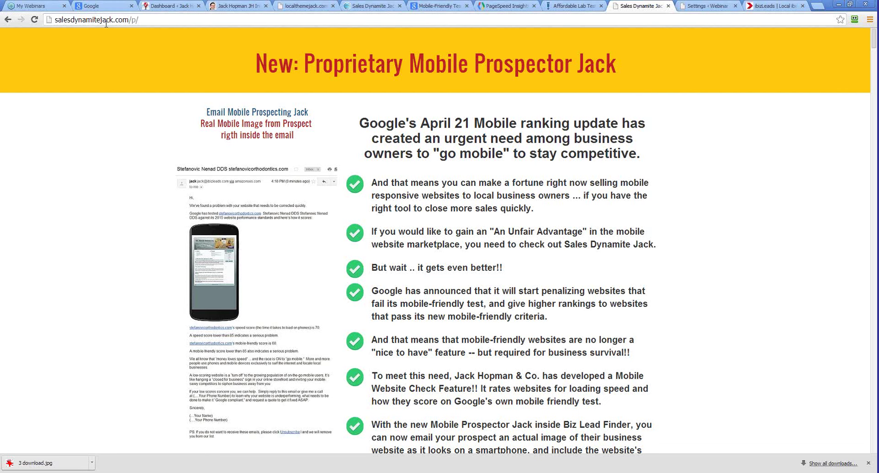
pyautogui.click(106, 22)
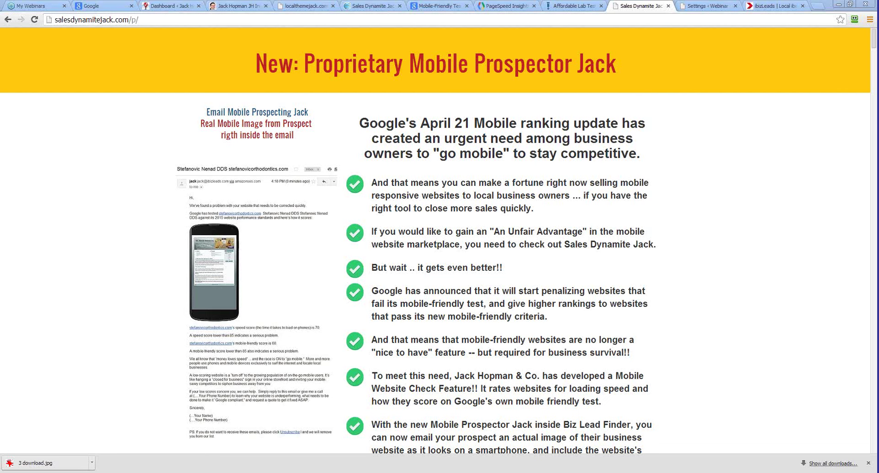
pyautogui.hotkey('ctrl', 'l')
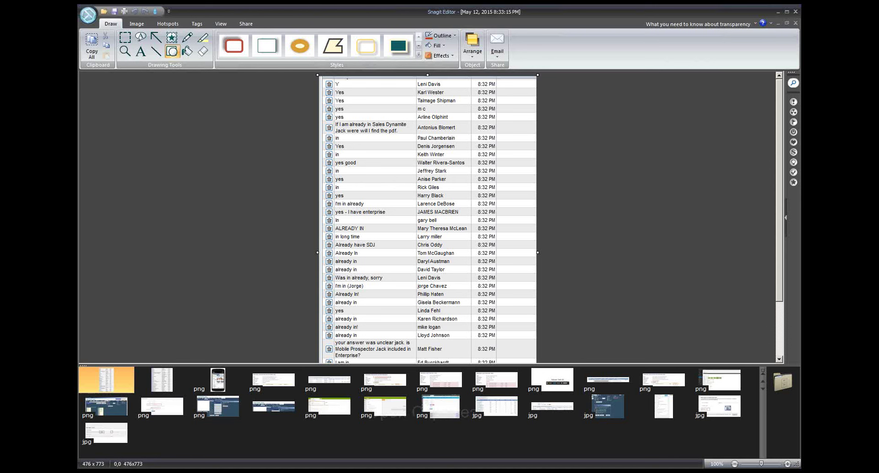
# Return from Snagit to the Sales Dynamite Jack page in Chrome, then switch away again.
pyautogui.hotkey('alt', 'Tab')
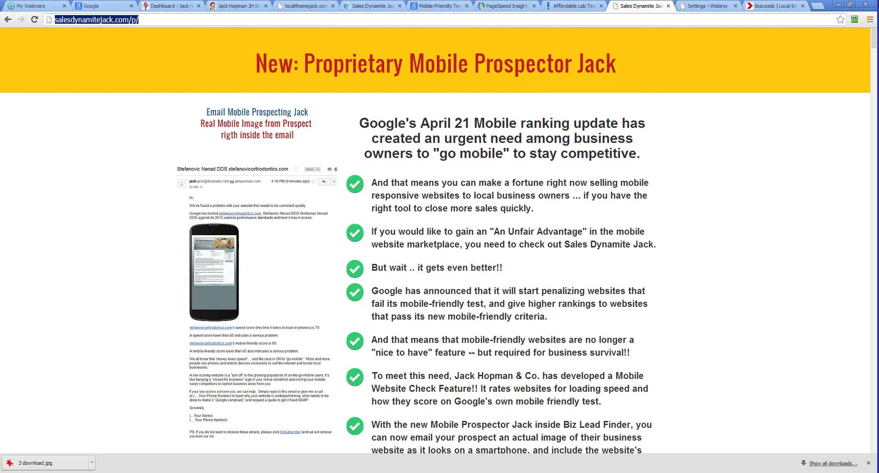
pyautogui.hotkey('alt', 'Tab')
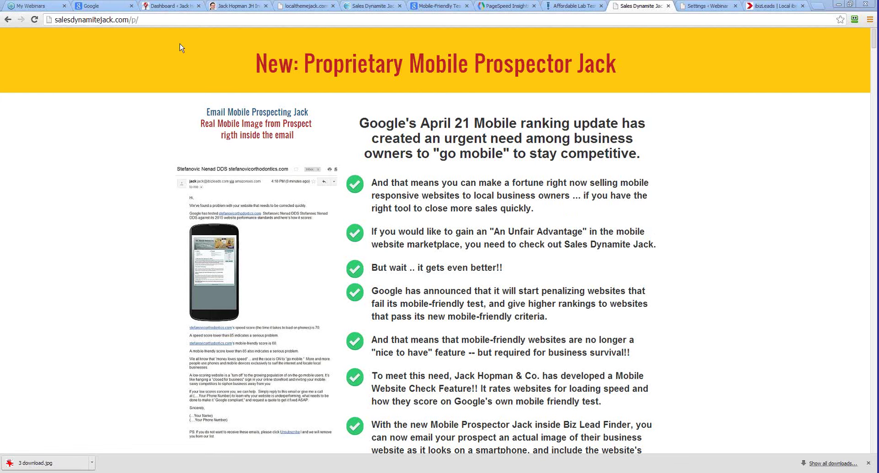
pyautogui.click(165, 6)
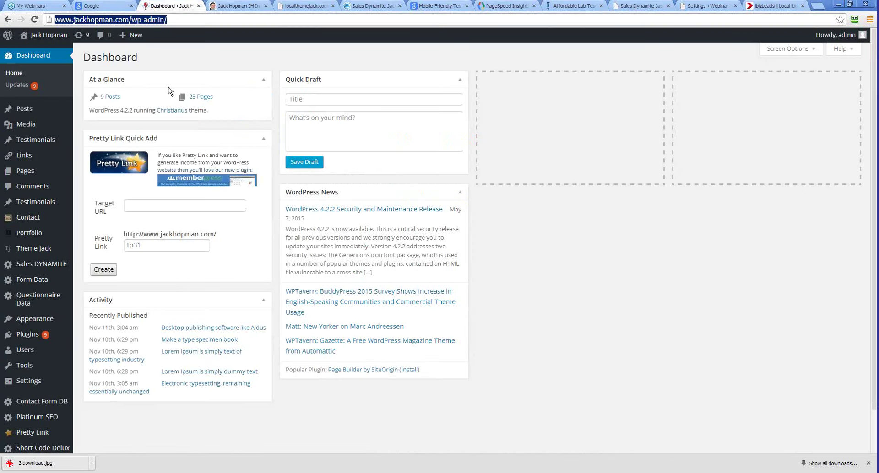
# Show the live jackhopman.com home page from the Jack Hopman tab.
pyautogui.click(237, 7)
pyautogui.click(34, 20)
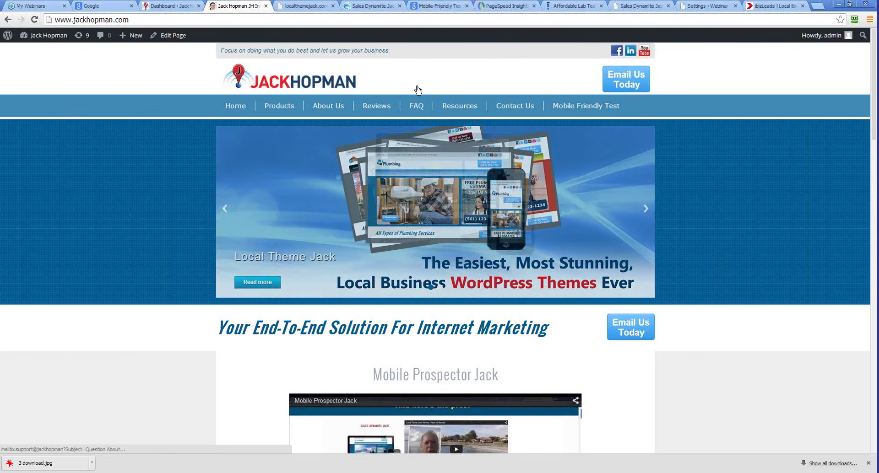
pyautogui.click(187, 6)
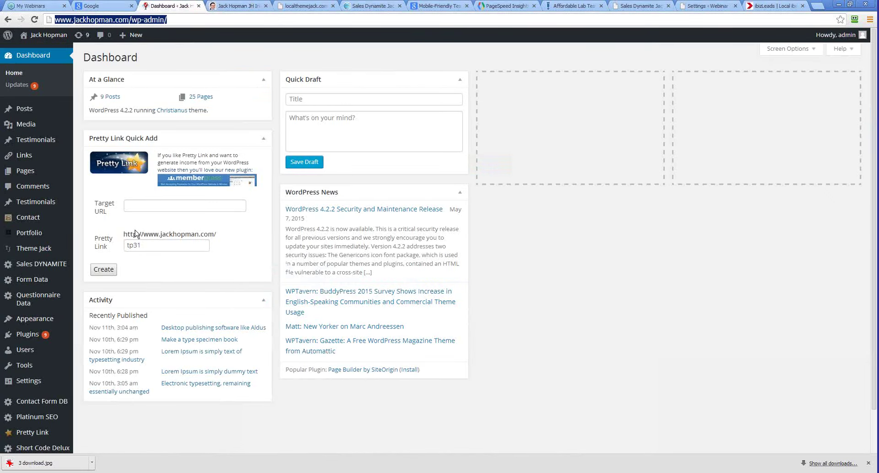
pyautogui.moveTo(67, 247)
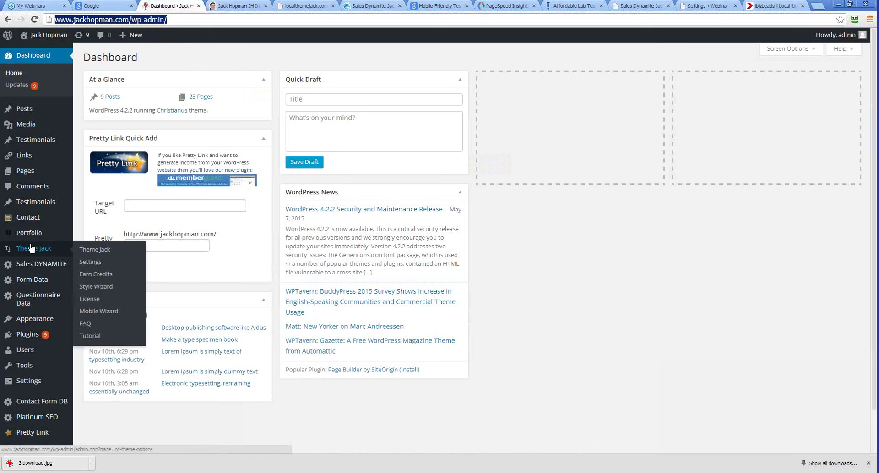
pyautogui.click(96, 252)
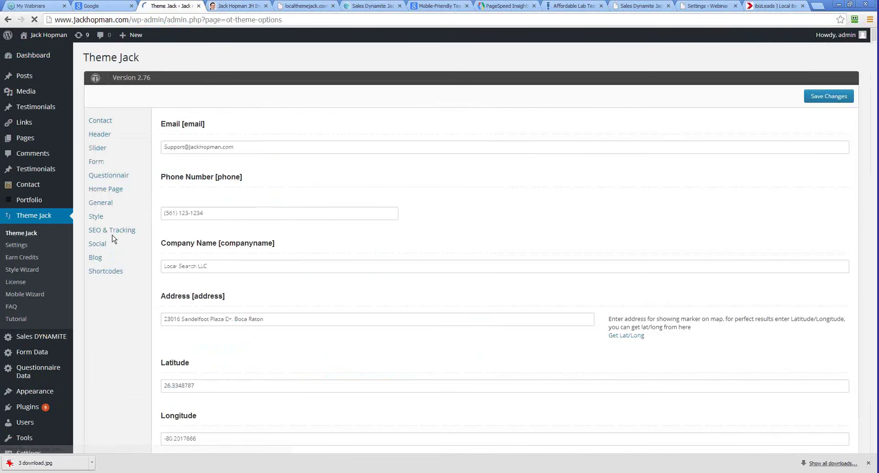
pyautogui.click(105, 190)
pyautogui.scroll(-18, 105, 193)
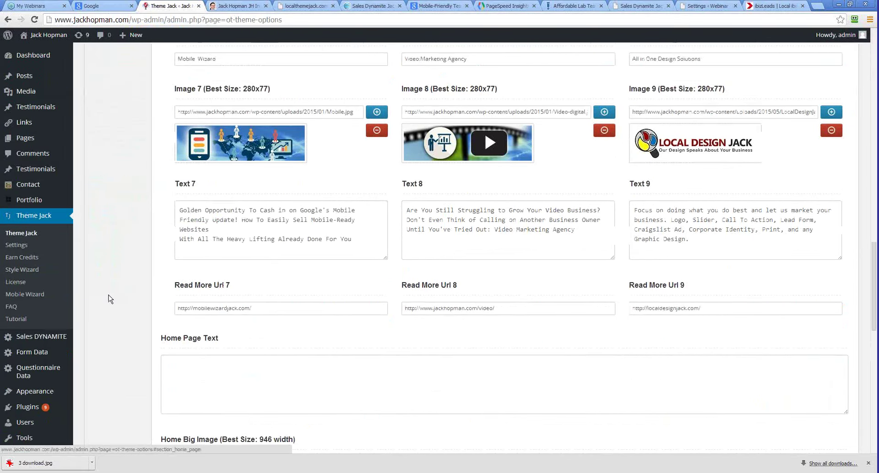
pyautogui.scroll(15, 108, 296)
pyautogui.scroll(7, 60, 242)
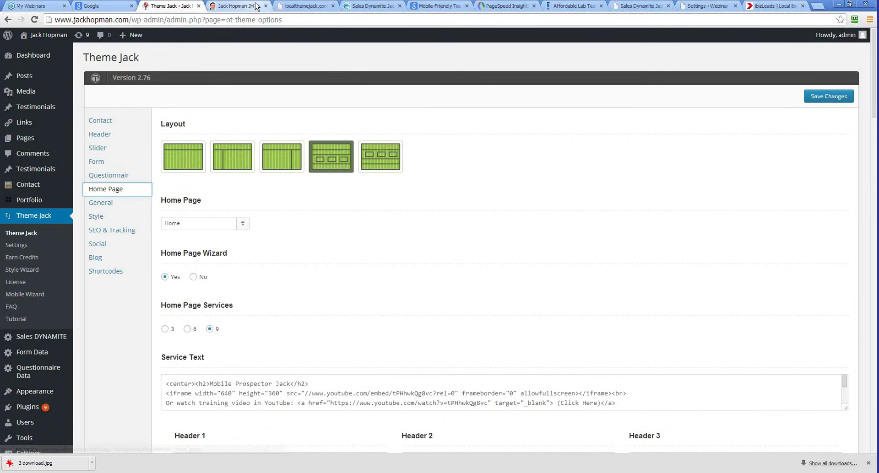
pyautogui.click(235, 5)
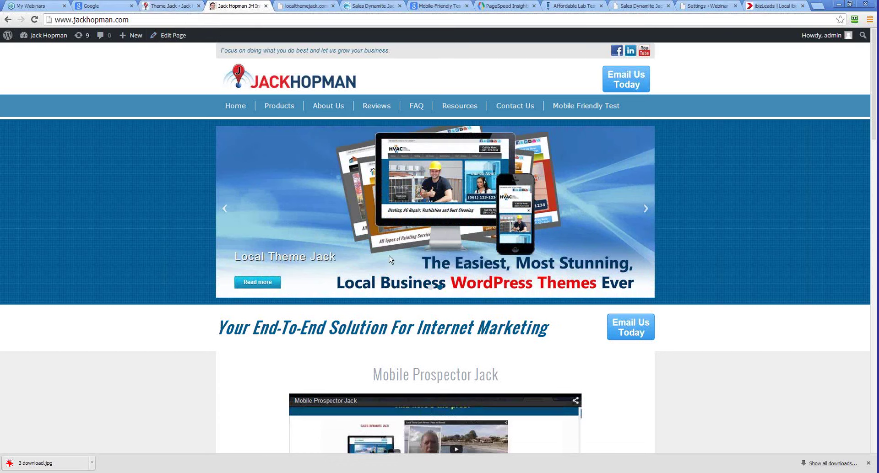
# Scroll Theme Jack options to Call to Action and highlight the 'Email Us<br> Today' button text.
pyautogui.click(175, 7)
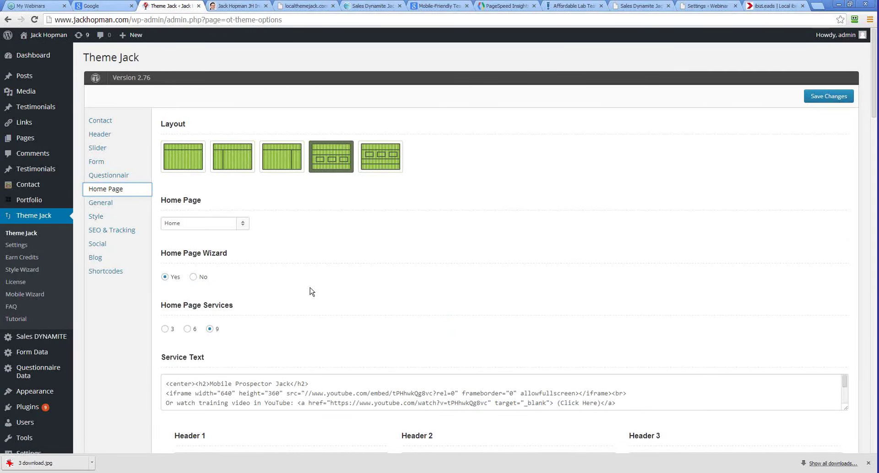
pyautogui.scroll(-1, 311, 291)
pyautogui.scroll(-1, 289, 236)
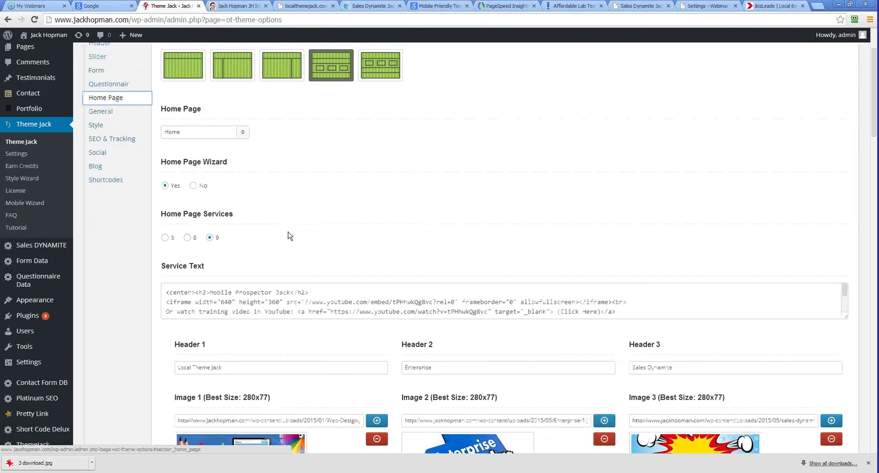
pyautogui.scroll(-18, 289, 235)
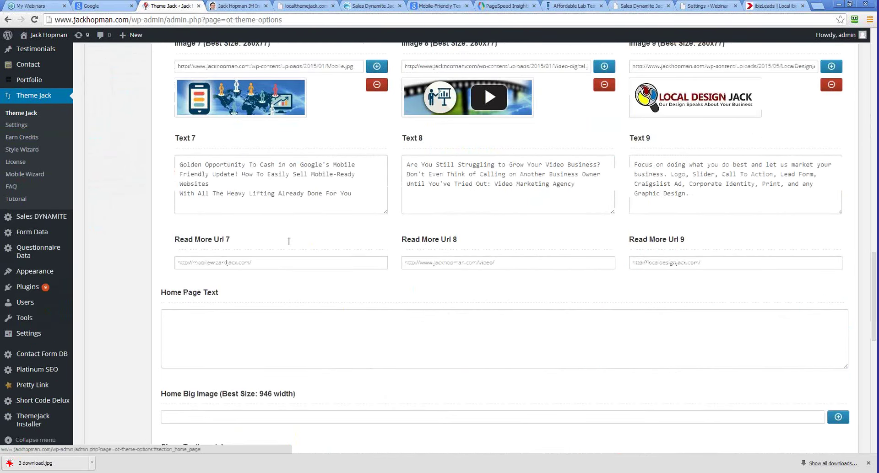
pyautogui.scroll(-6, 288, 242)
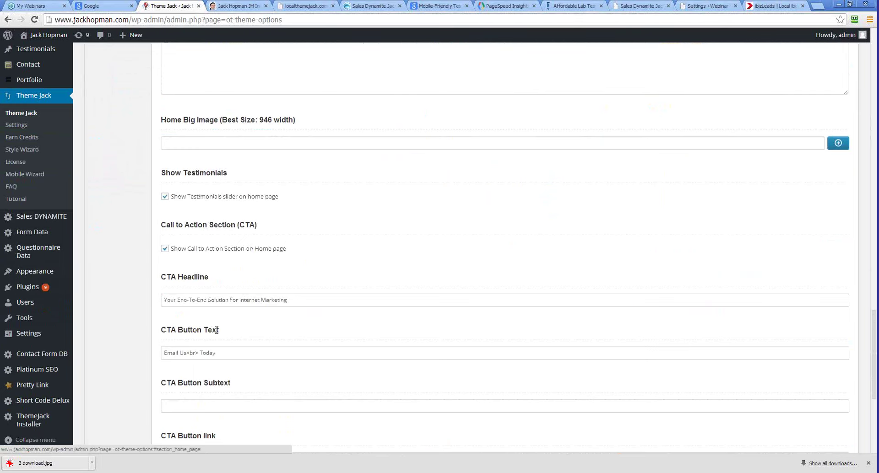
pyautogui.moveTo(220, 331); pyautogui.dragTo(163, 330)
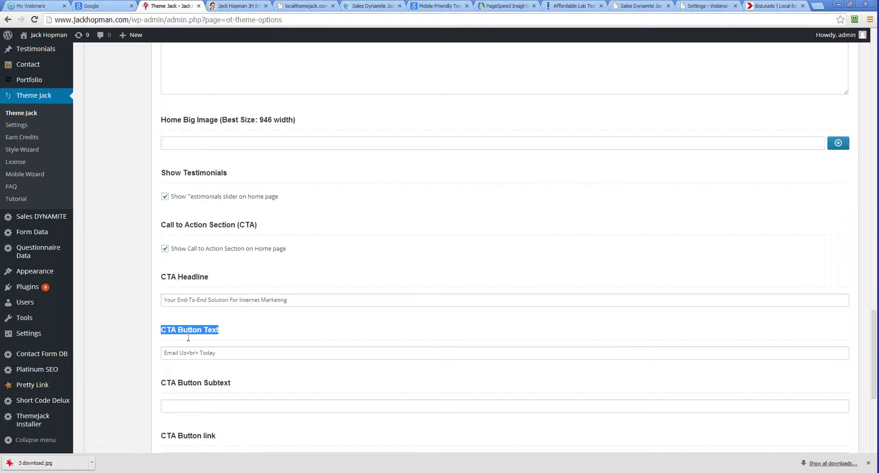
pyautogui.tripleClick(238, 355)
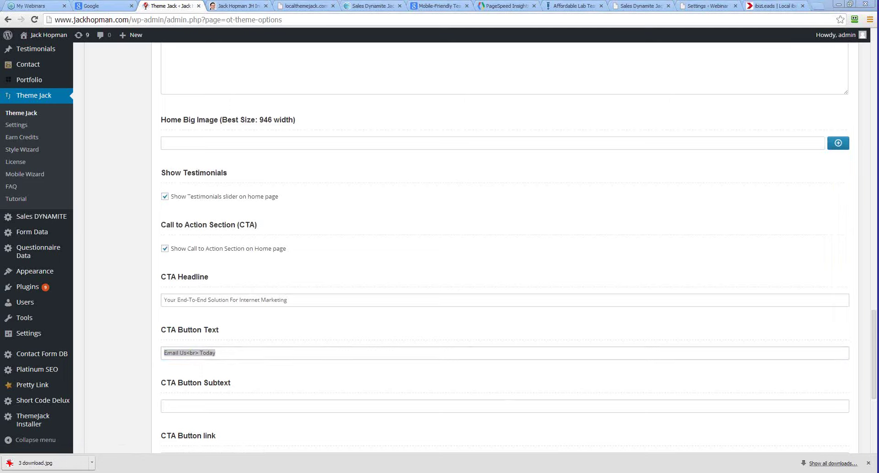
pyautogui.click(122, 403)
# Select the CTA Button link value in Theme Jack options, then view the live jackhopman.com home page.
pyautogui.scroll(-2, 133, 389)
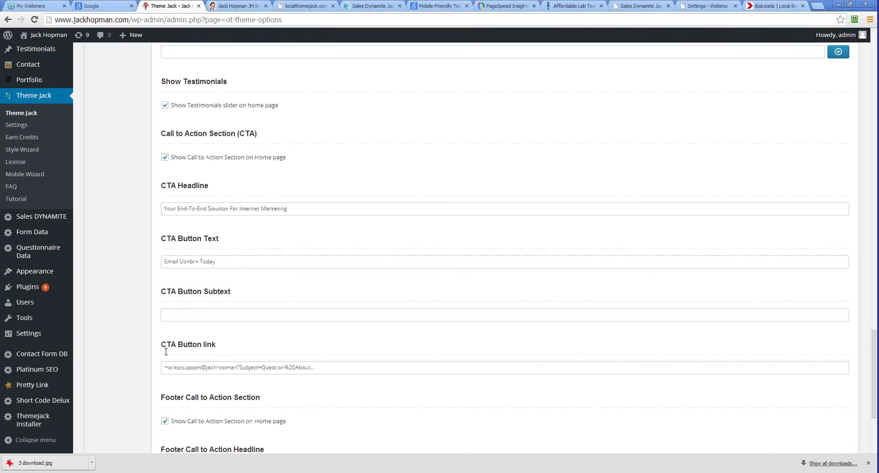
pyautogui.moveTo(167, 346); pyautogui.dragTo(198, 347)
pyautogui.moveTo(319, 369); pyautogui.dragTo(158, 377)
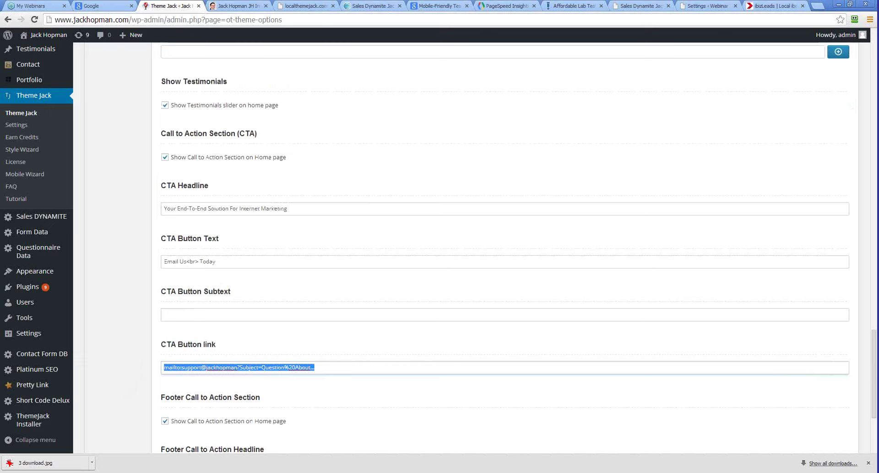
pyautogui.hotkey('alt', 'Tab')
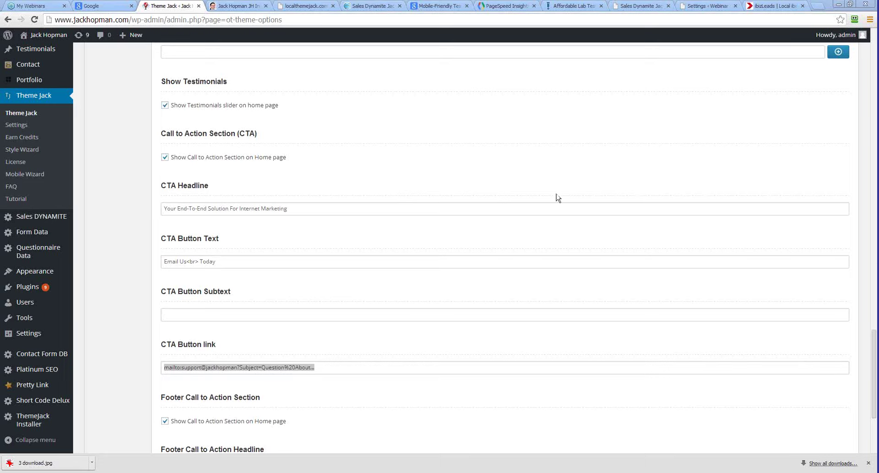
pyautogui.click(205, 369)
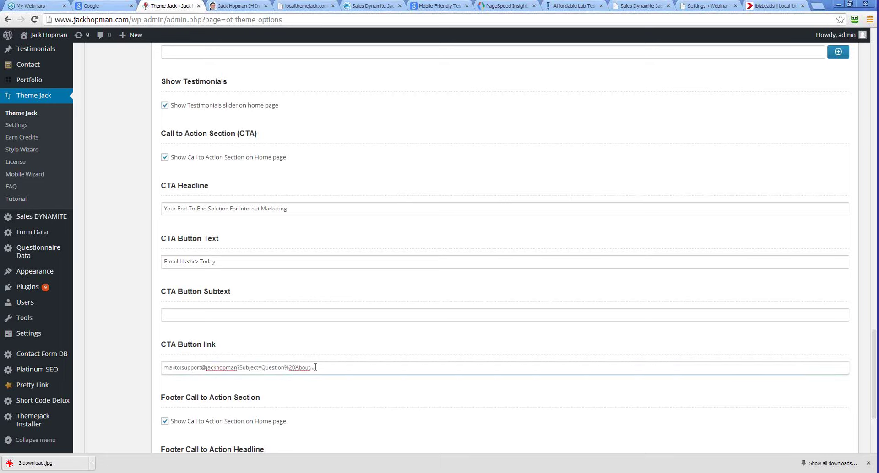
pyautogui.moveTo(315, 368); pyautogui.dragTo(163, 370)
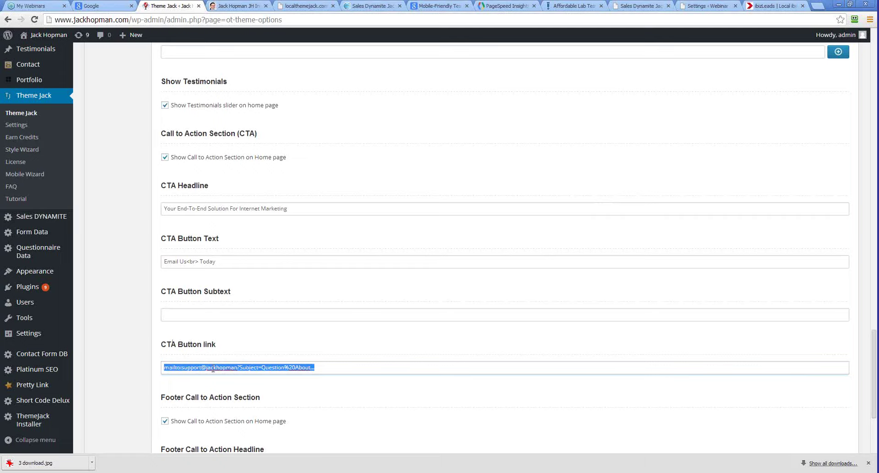
pyautogui.click(231, 6)
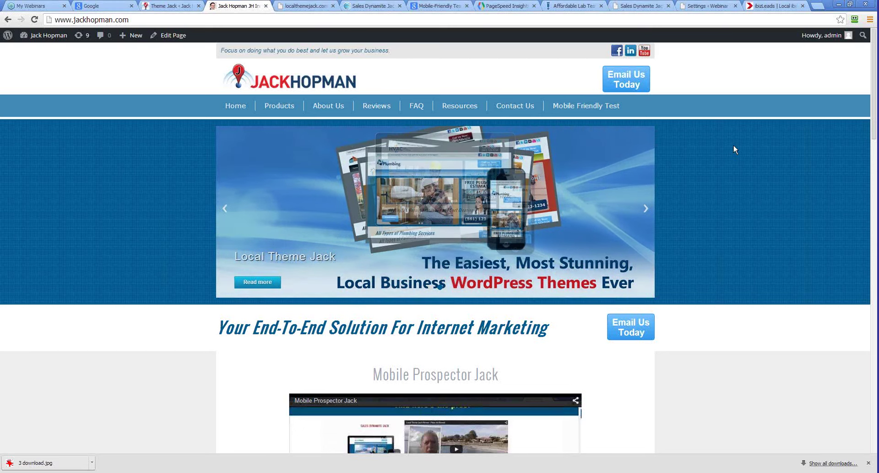
# Open the site's Mobile Friendly Test page and focus its web page URL field.
pyautogui.click(587, 106)
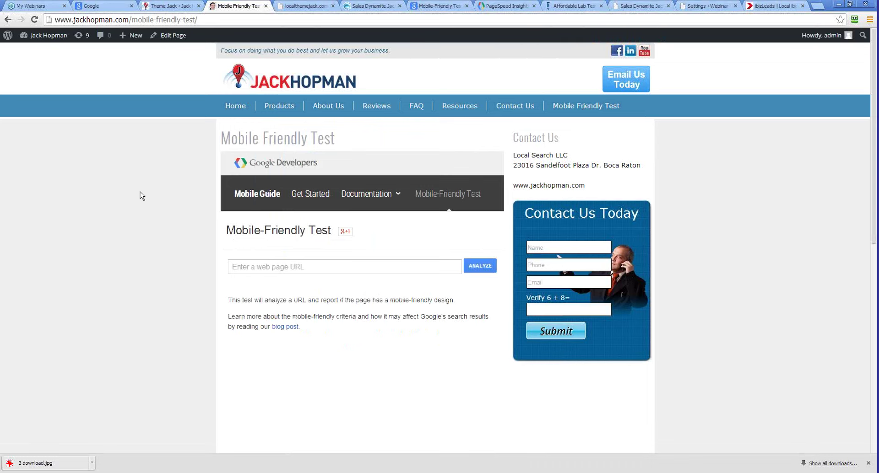
pyautogui.click(247, 268)
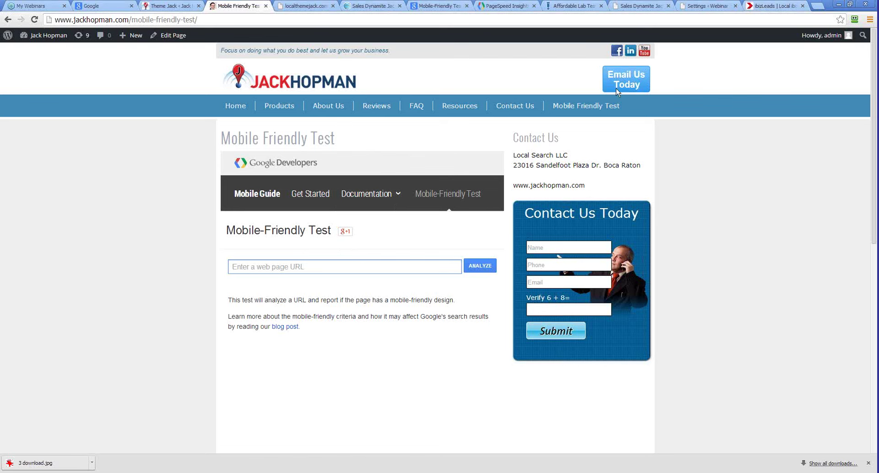
pyautogui.click(819, 7)
# Open labbocaraton.com from the 'lab' suggestion, then cycle tabs back to the Mobile Friendly Test page.
pyautogui.write('labbocaraton.com')
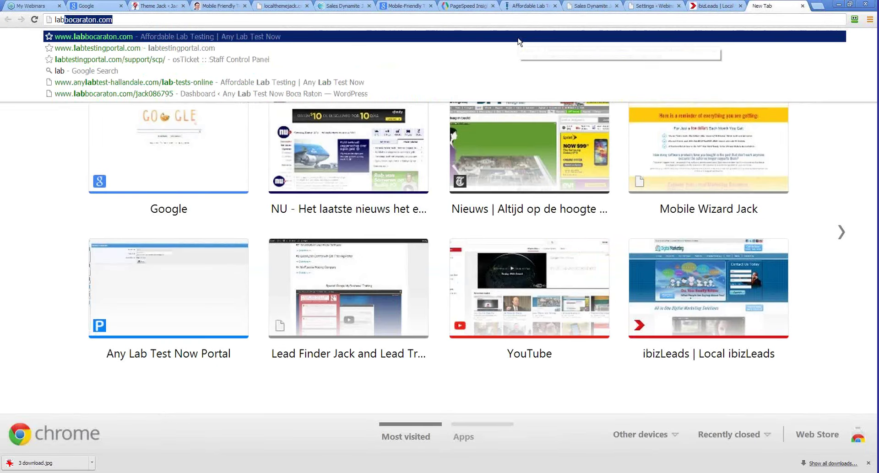
pyautogui.click(517, 38)
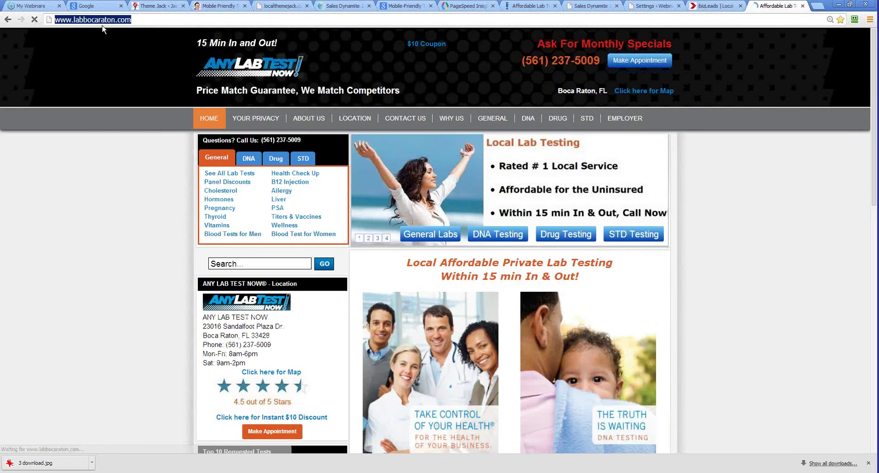
pyautogui.click(713, 6)
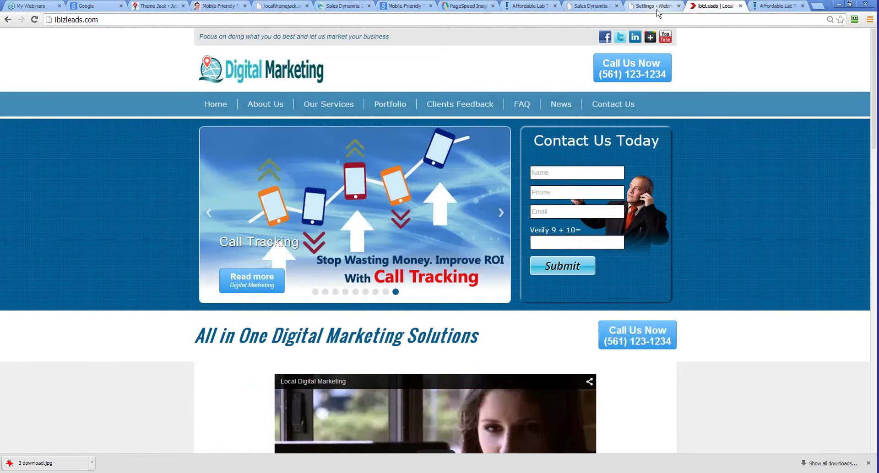
pyautogui.click(657, 11)
pyautogui.click(591, 6)
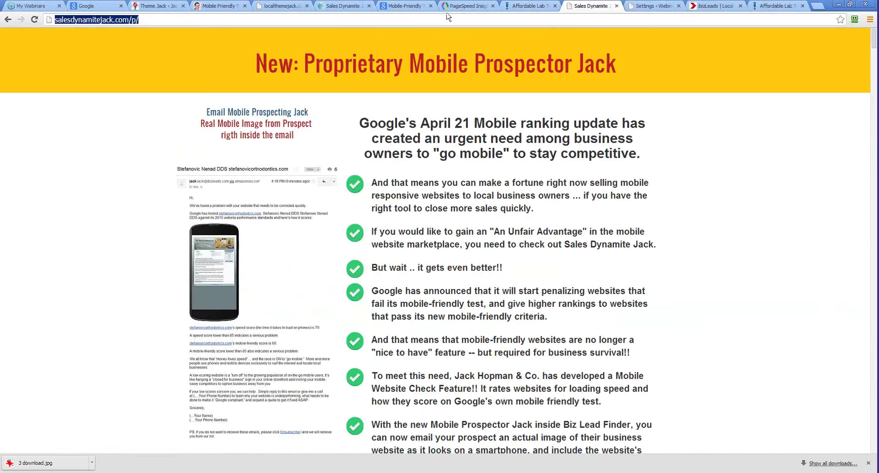
pyautogui.click(341, 6)
pyautogui.click(268, 7)
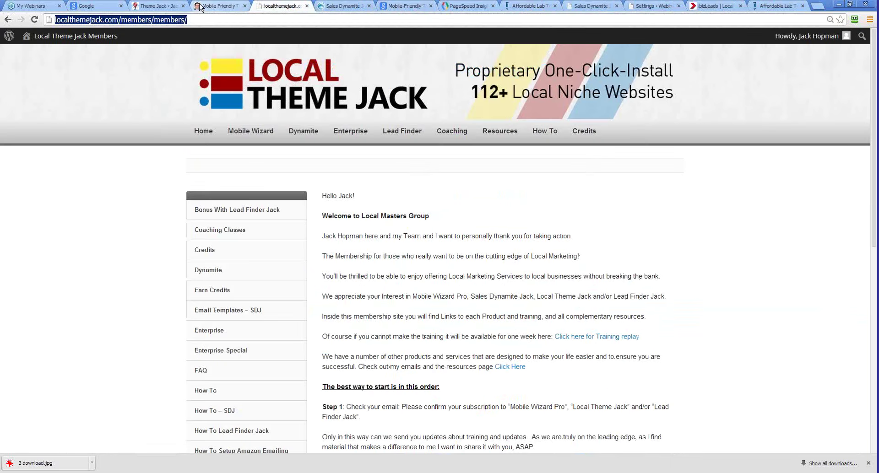
pyautogui.click(200, 6)
pyautogui.click(391, 270)
pyautogui.write('http://www.labbocaraton.com/')
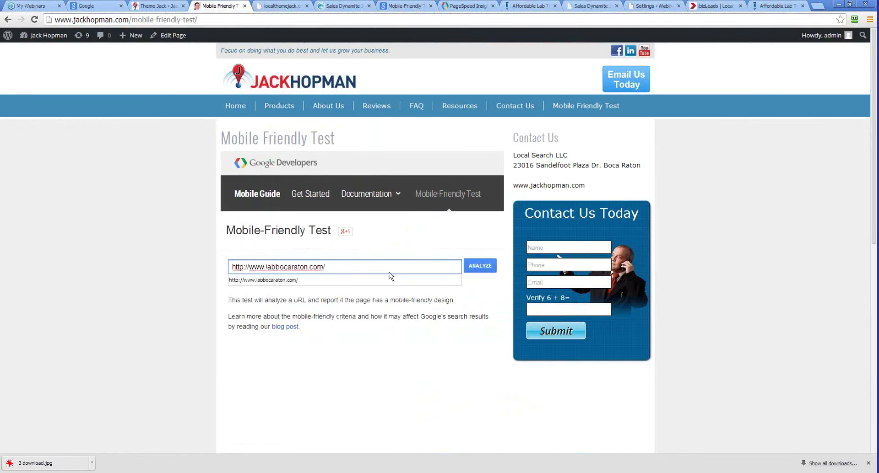
pyautogui.click(421, 413)
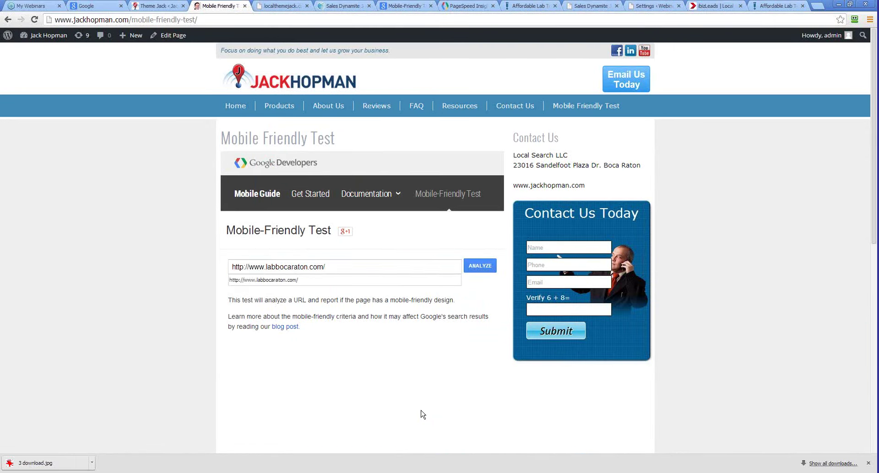
pyautogui.click(480, 265)
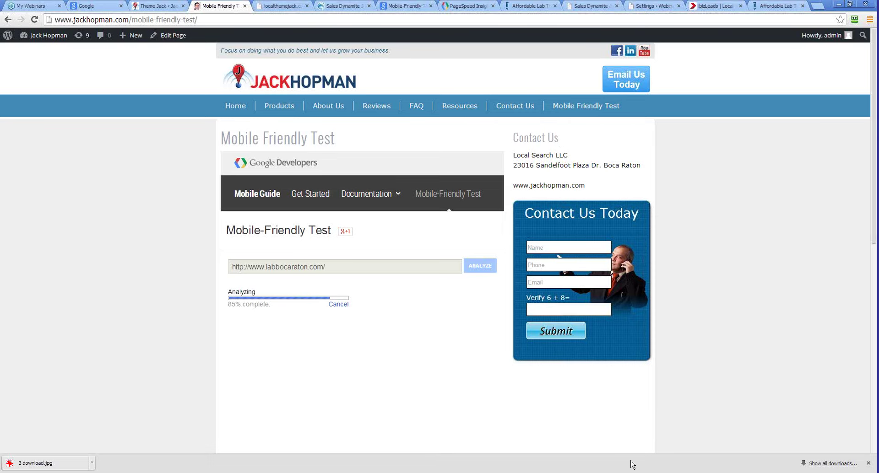
pyautogui.scroll(-1, 651, 414)
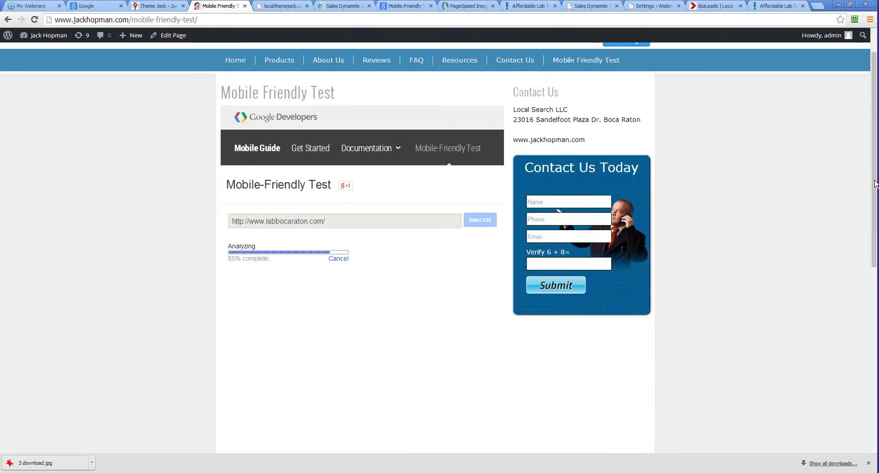
pyautogui.scroll(5, 626, 136)
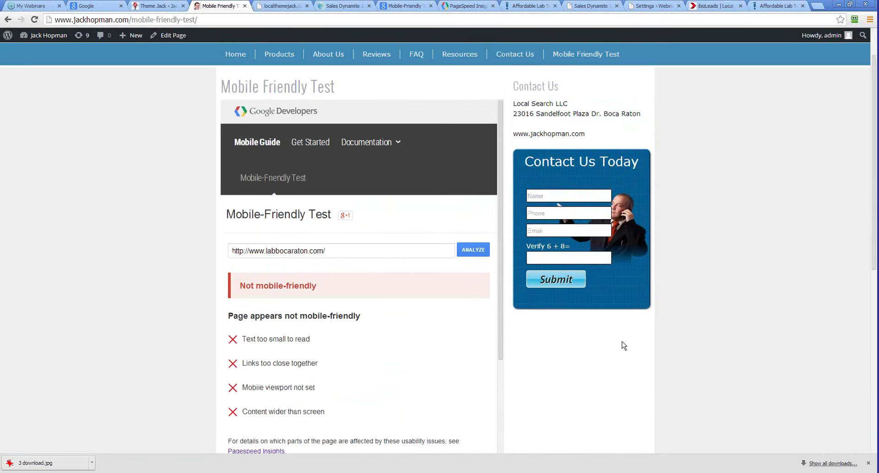
pyautogui.scroll(-4, 623, 347)
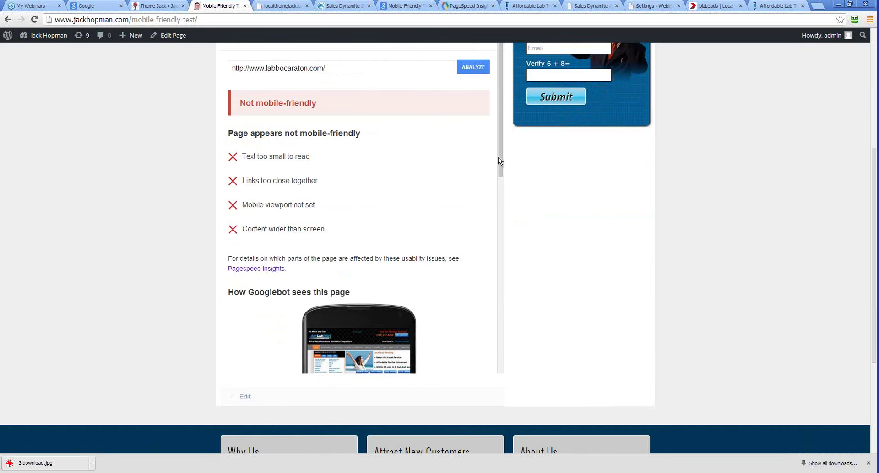
pyautogui.moveTo(500, 165)
pyautogui.mouseDown()
pyautogui.moveTo(500, 209)
pyautogui.moveTo(518, 237)
pyautogui.moveTo(500, 163)
pyautogui.mouseUp()
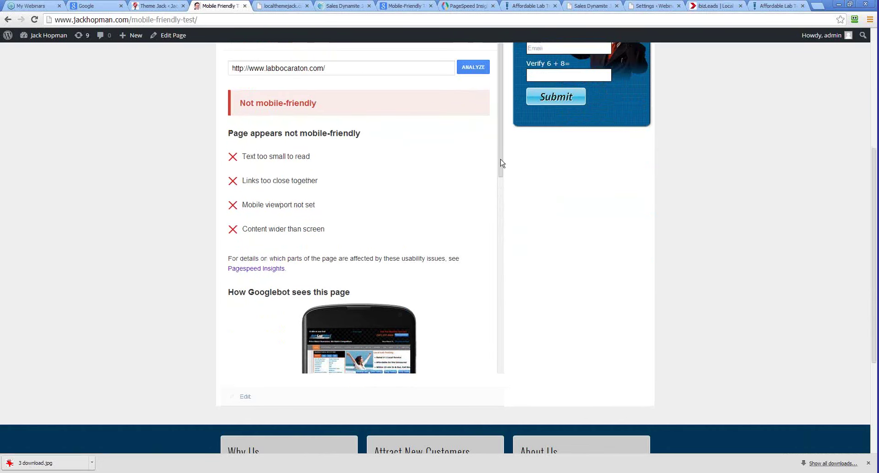
pyautogui.scroll(4, 365, 287)
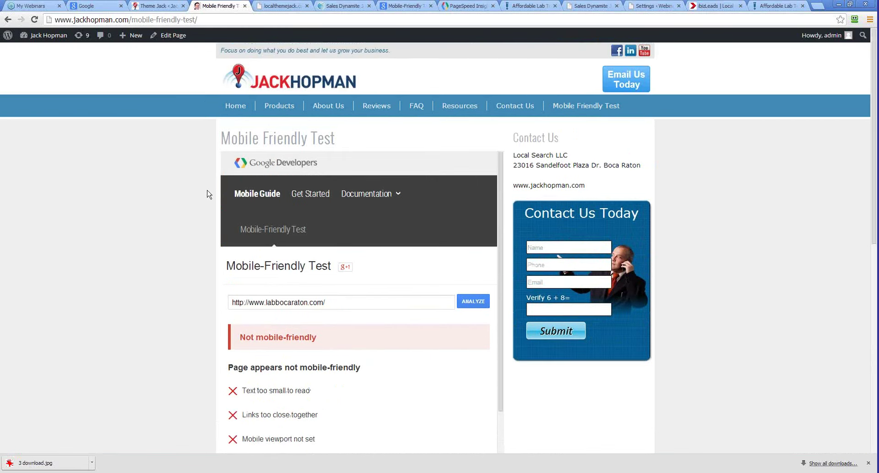
pyautogui.scroll(1, 197, 206)
pyautogui.scroll(-6, 164, 243)
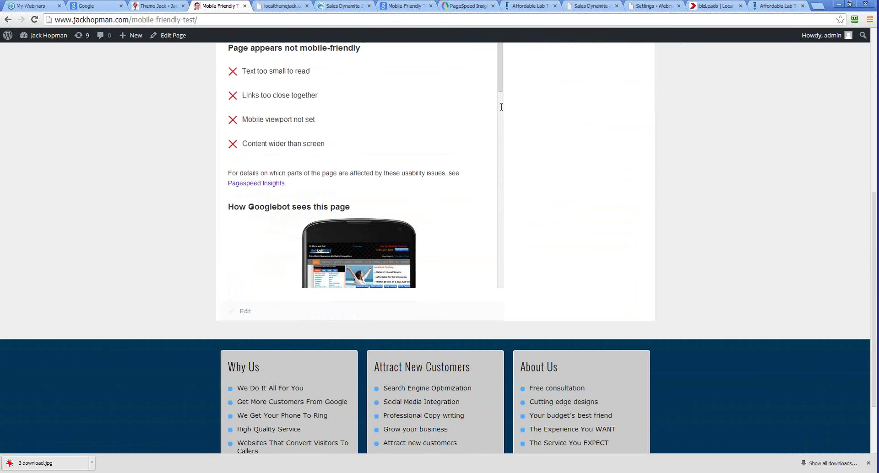
pyautogui.moveTo(502, 122); pyautogui.dragTo(502, 153)
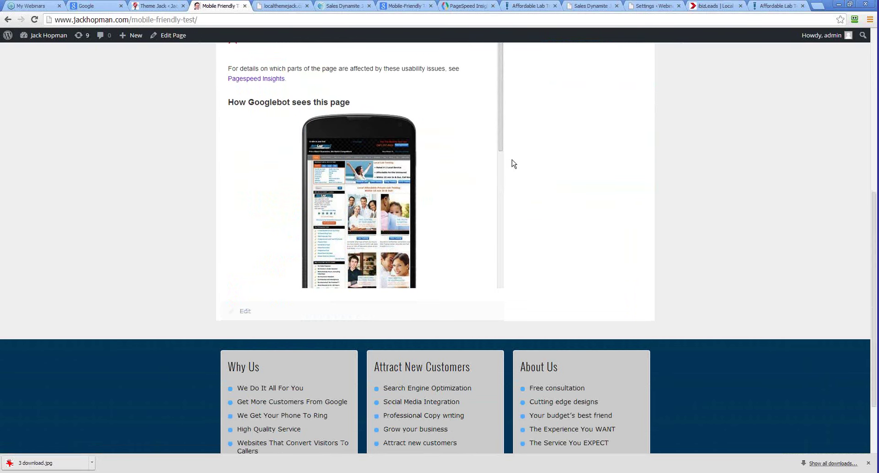
pyautogui.scroll(4, 518, 166)
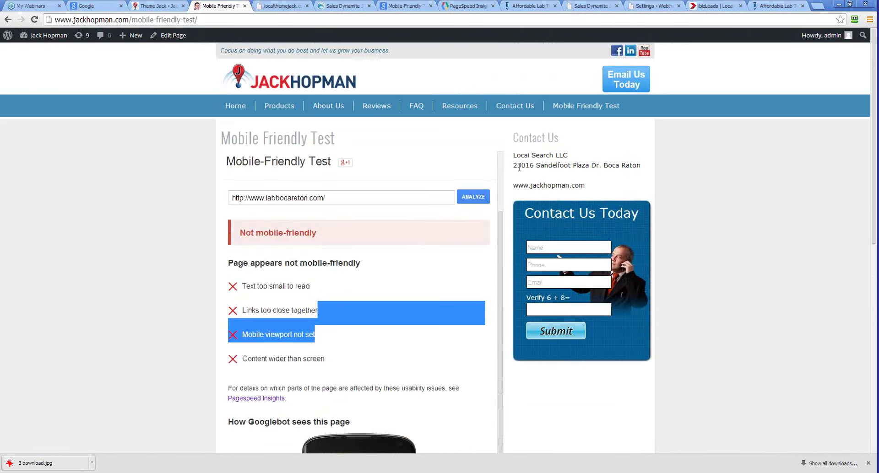
pyautogui.click(687, 214)
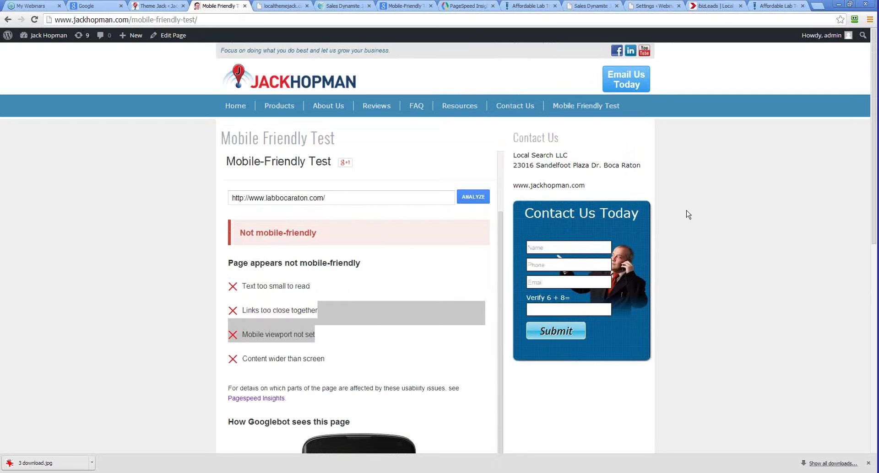
pyautogui.click(229, 282)
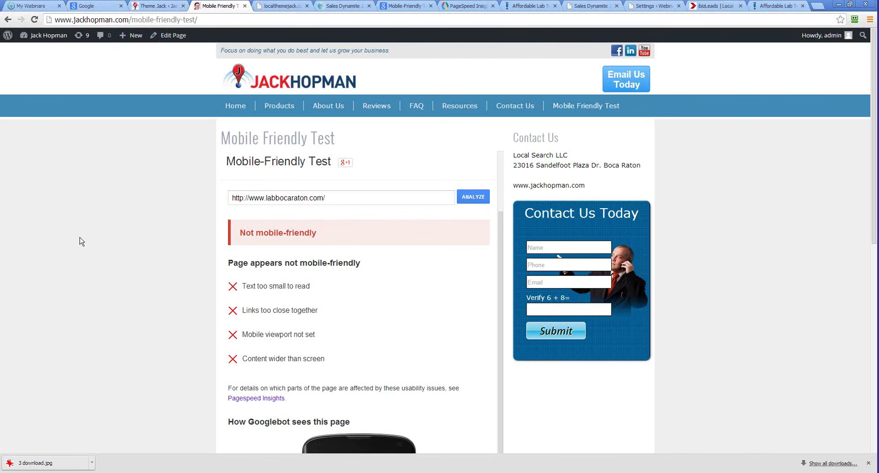
# From the All Pages list, open the Mobile Friendly Test page in the page editor.
pyautogui.click(151, 7)
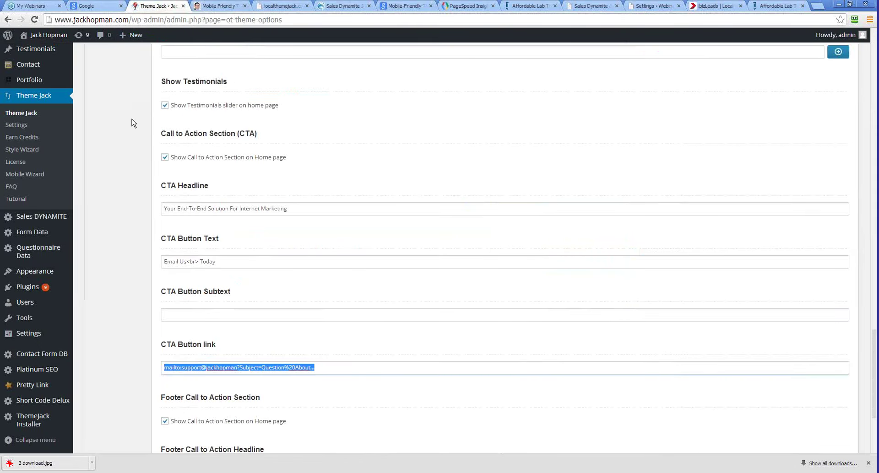
pyautogui.scroll(3, 54, 178)
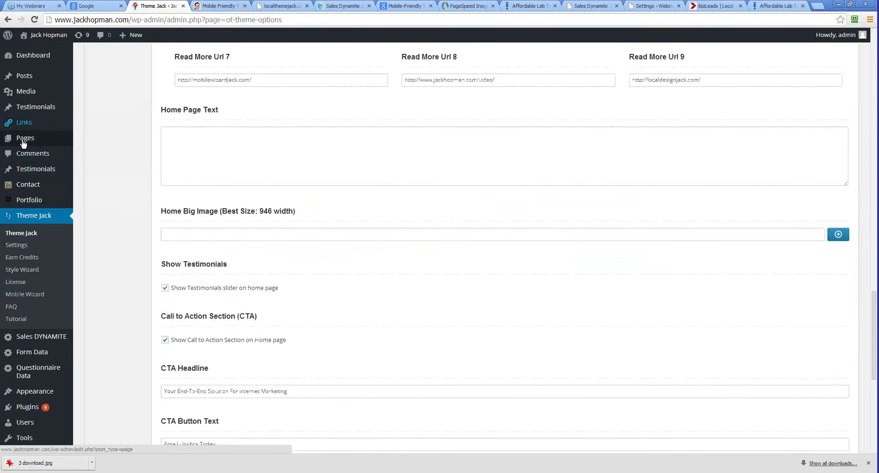
pyautogui.moveTo(27, 139)
pyautogui.click(84, 139)
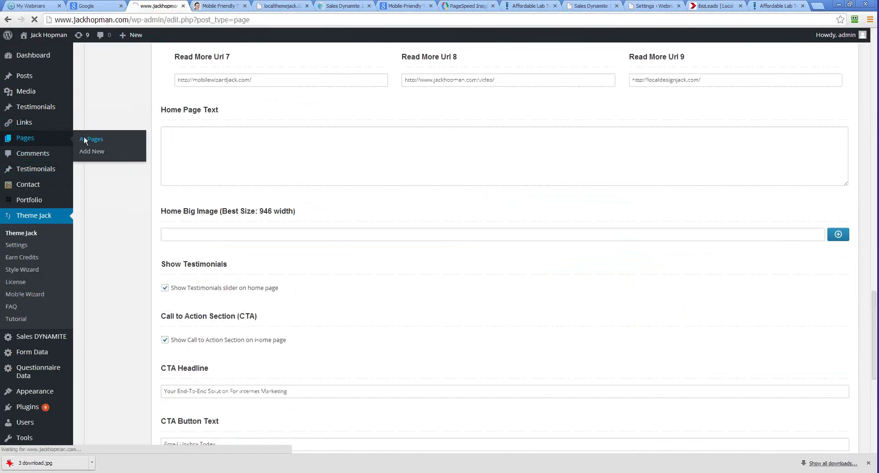
pyautogui.scroll(-3, 175, 212)
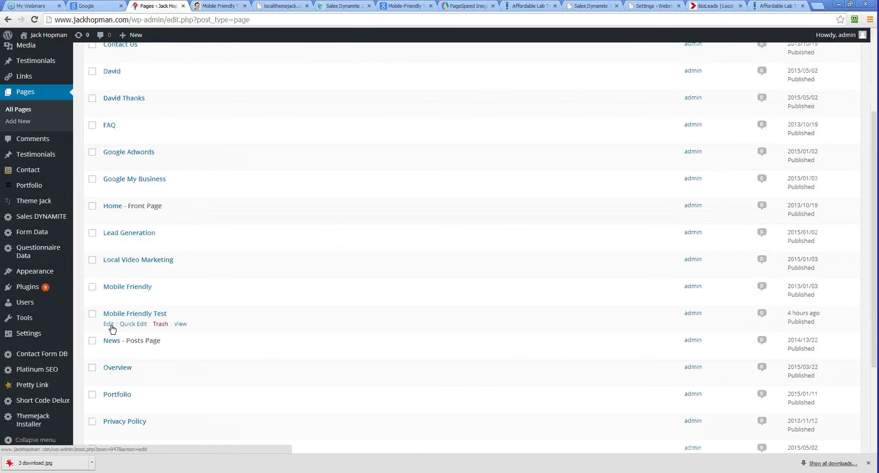
pyautogui.click(110, 325)
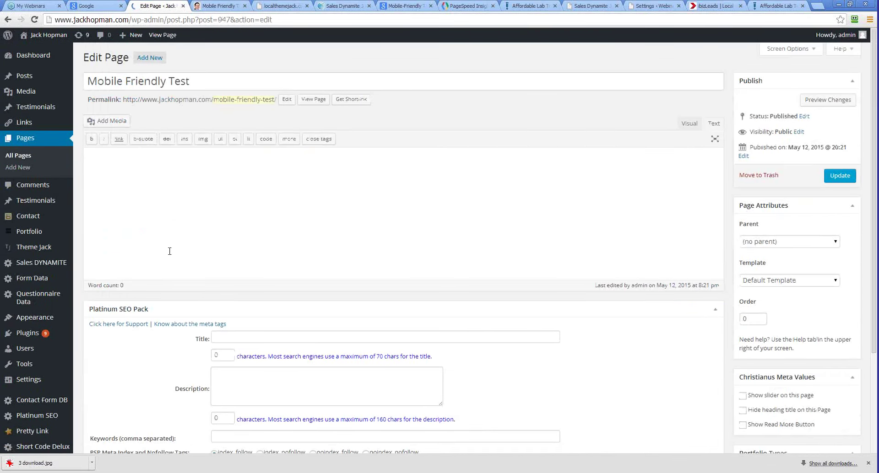
# Highlight the Google mobile-friendly iframe embed line in the Text editor, then return to the live page.
pyautogui.click(507, 160)
pyautogui.moveTo(507, 160); pyautogui.dragTo(77, 158)
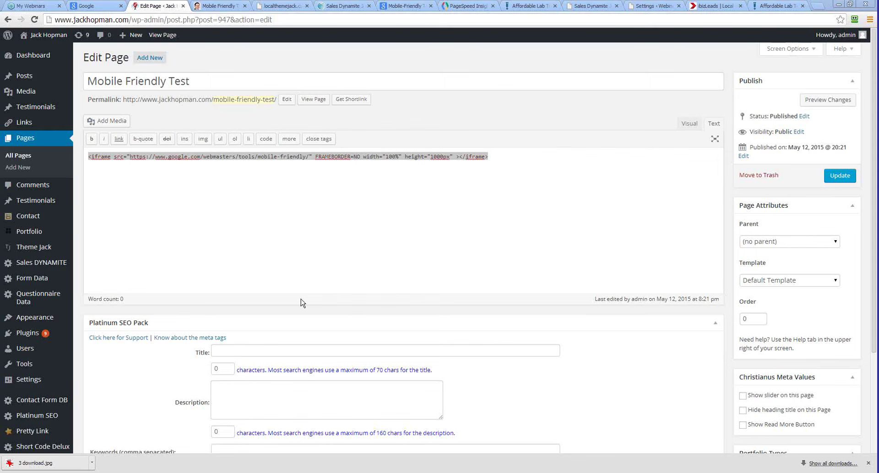
pyautogui.click(206, 5)
# Scroll the embedded test result, then bring up the Sales Dynamite Jack sales page.
pyautogui.moveTo(319, 160)
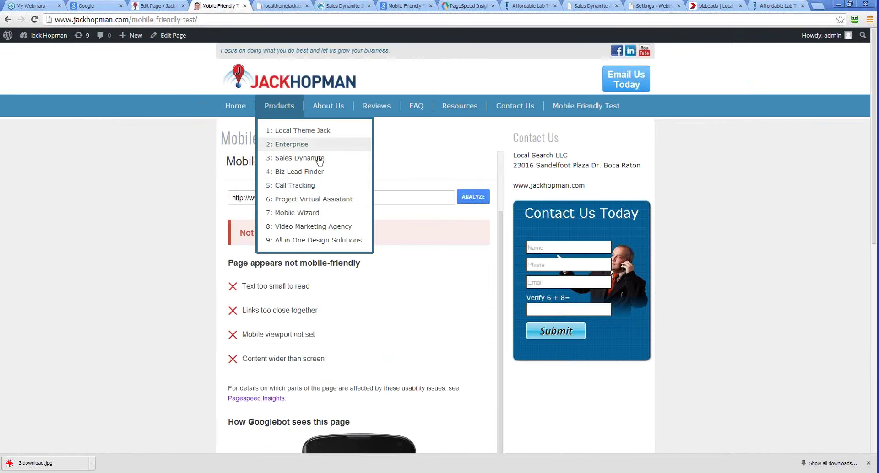
pyautogui.scroll(-2, 316, 377)
pyautogui.scroll(3, 307, 358)
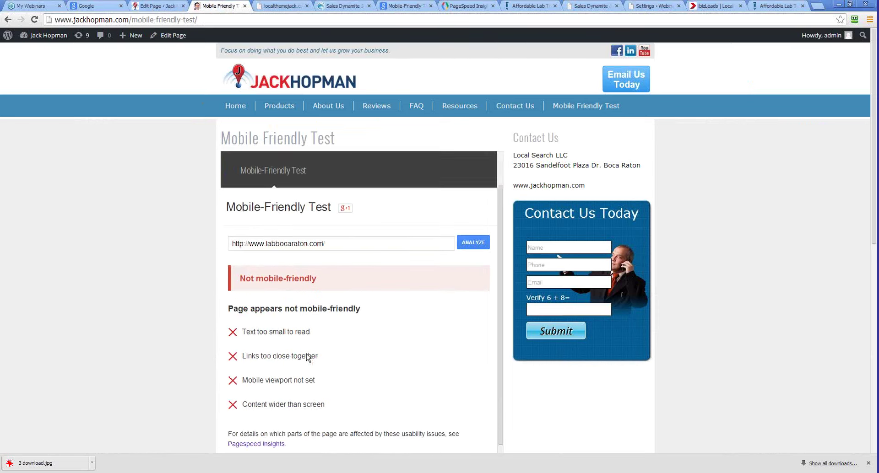
pyautogui.scroll(1, 308, 358)
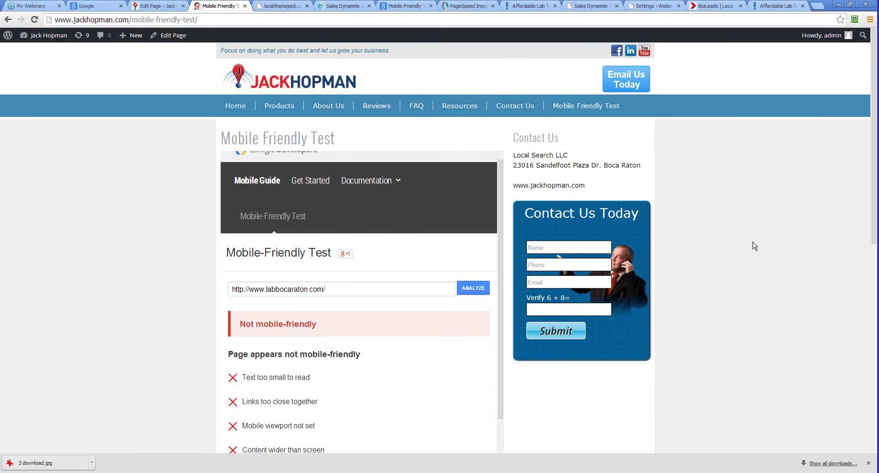
pyautogui.click(647, 13)
pyautogui.click(599, 6)
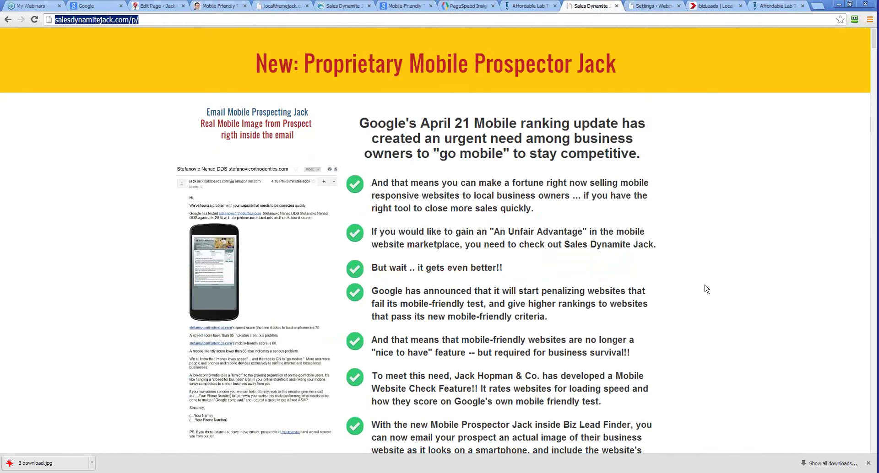